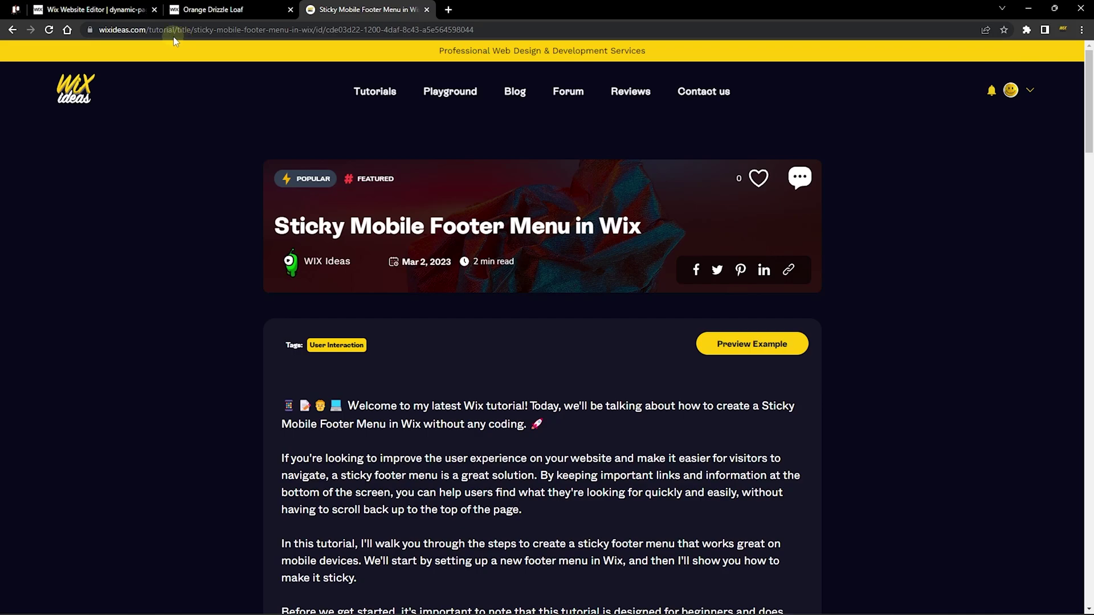
Open the Sticky Mobile Footer Menu tutorial from Tutorials and copy its share-link URL
click(442, 200)
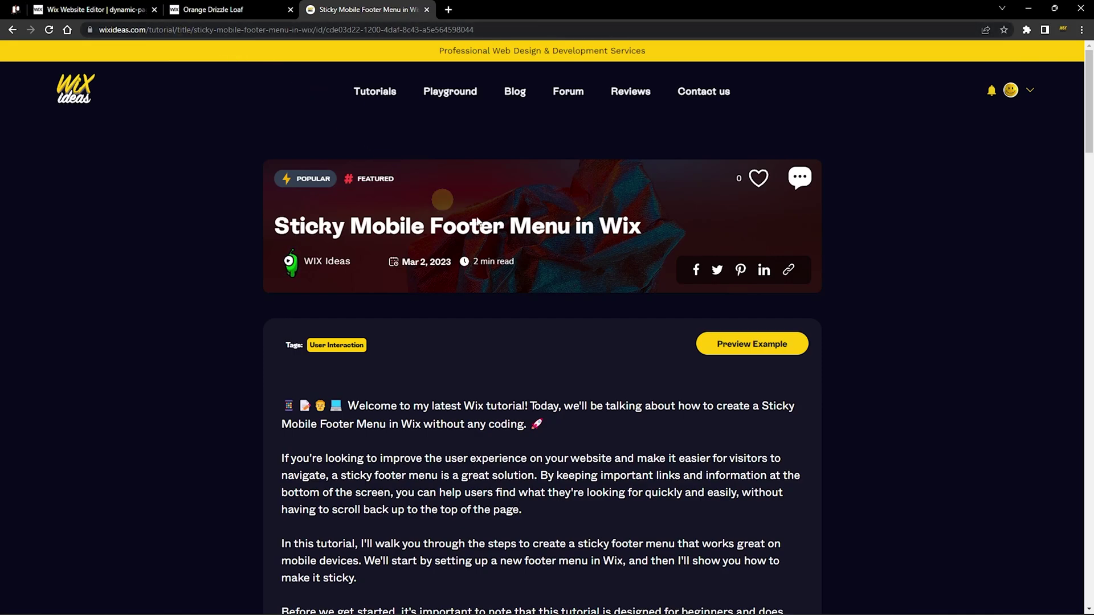
click(365, 92)
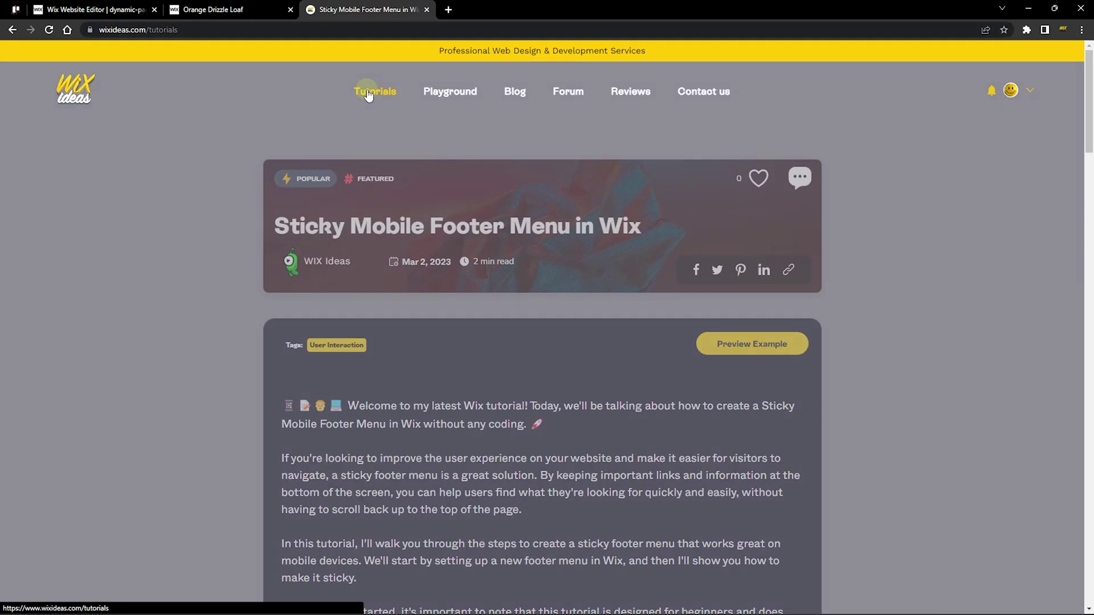
scroll(545, 330, down, 2)
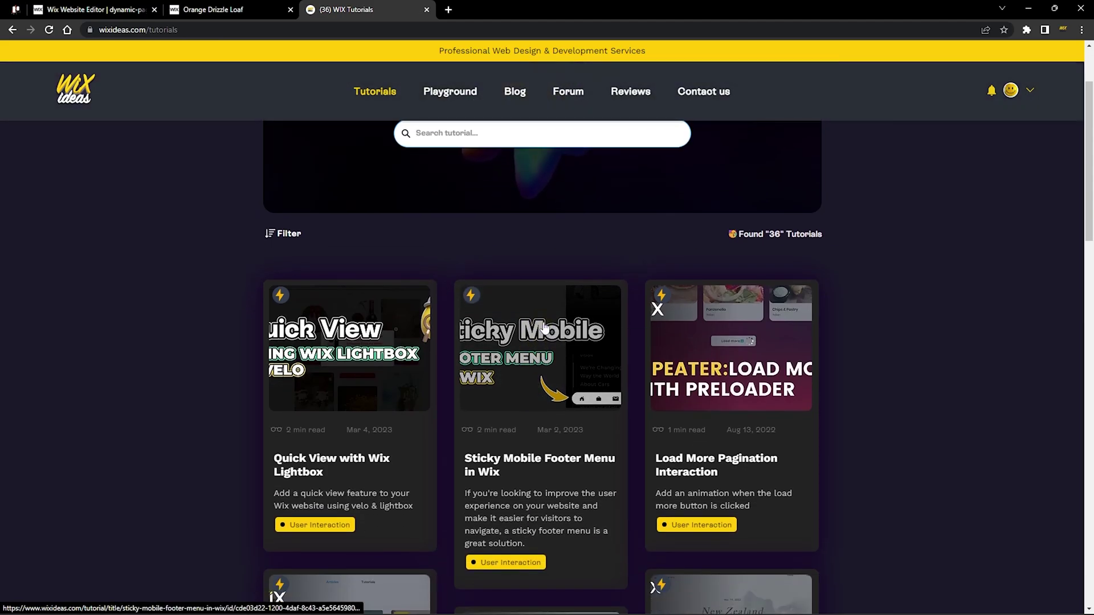
click(545, 329)
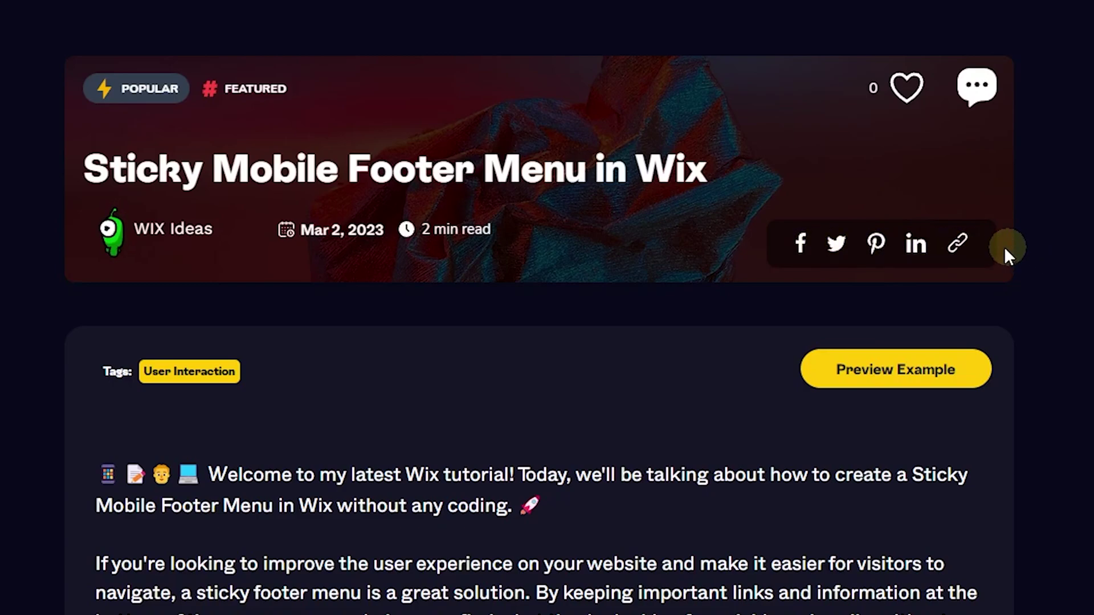
click(958, 250)
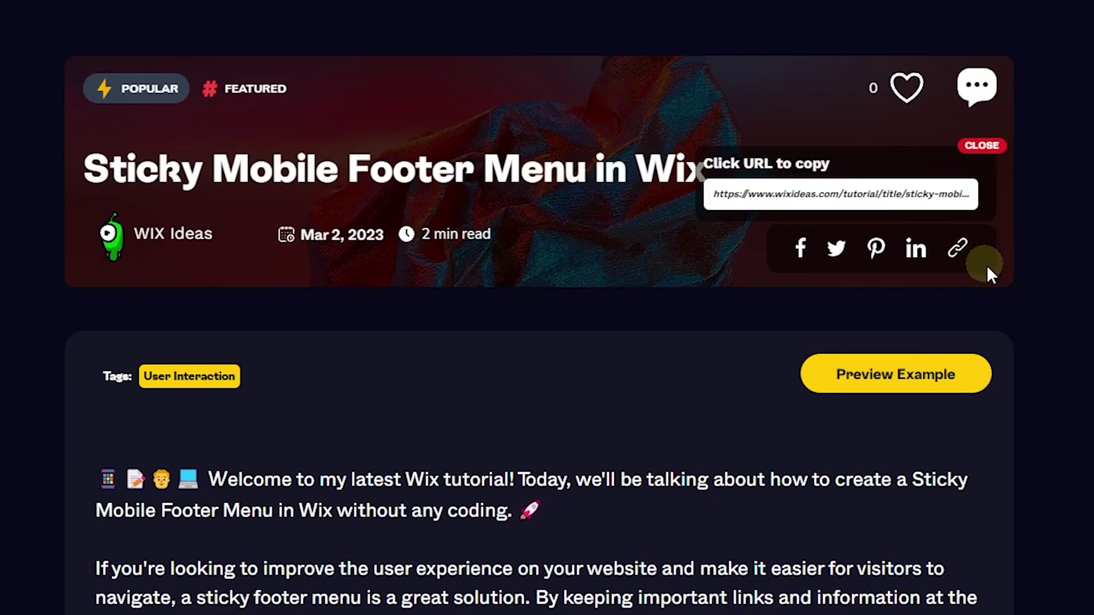
click(889, 202)
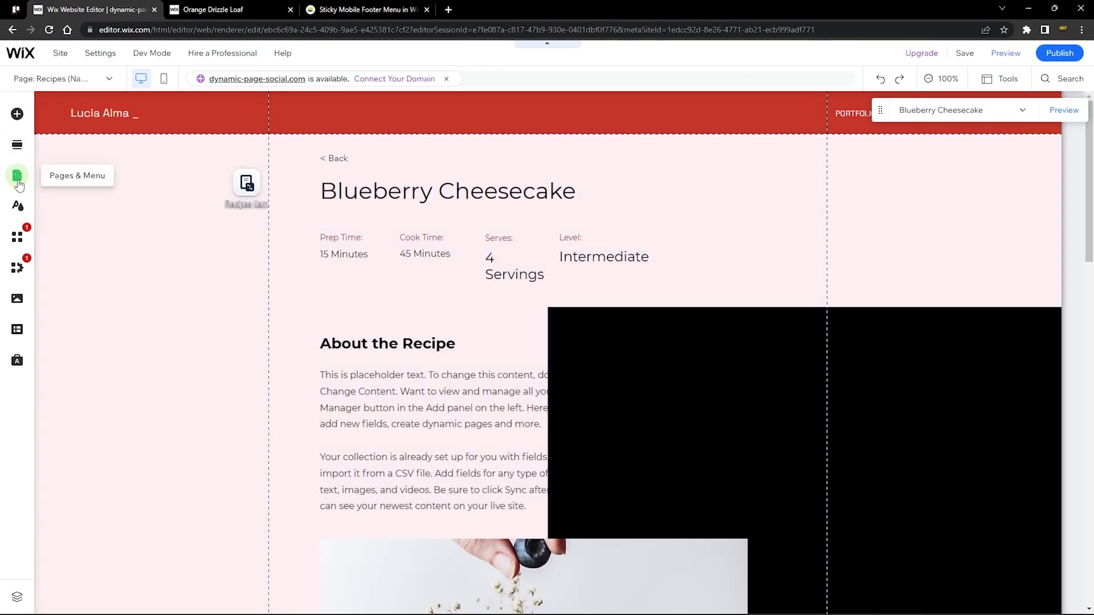
Open and close the site pages list, then dismiss the tutorial's copy-URL popup
click(18, 178)
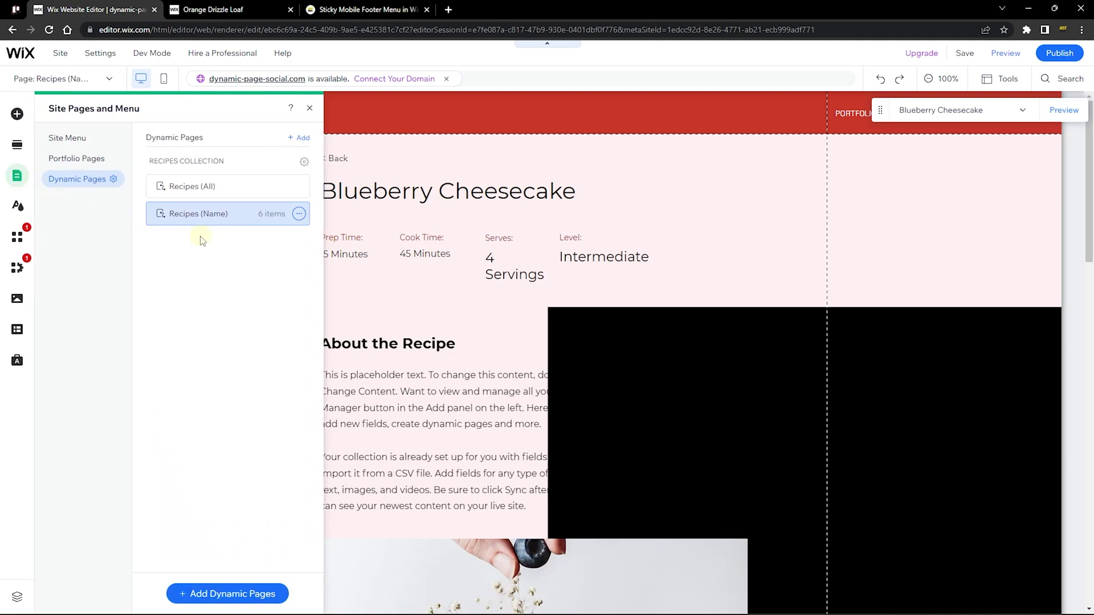
click(308, 108)
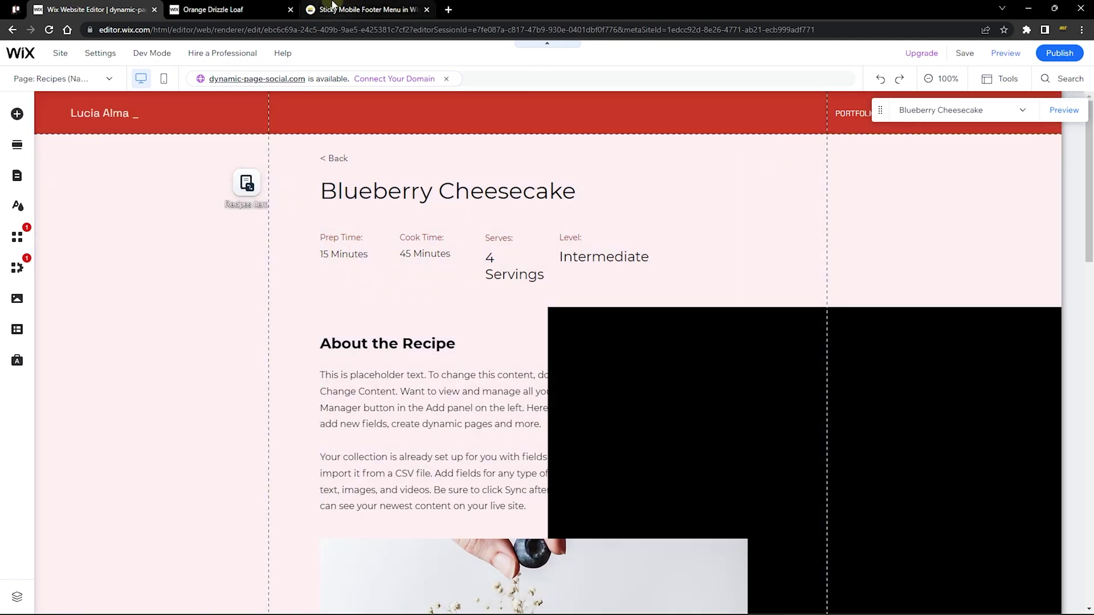
click(354, 10)
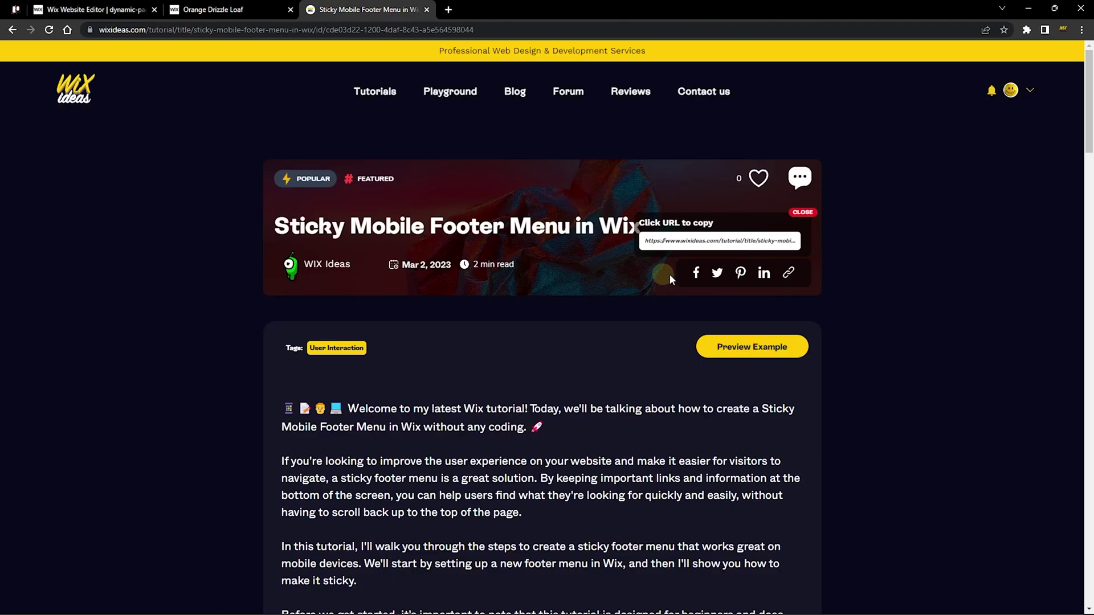
click(802, 213)
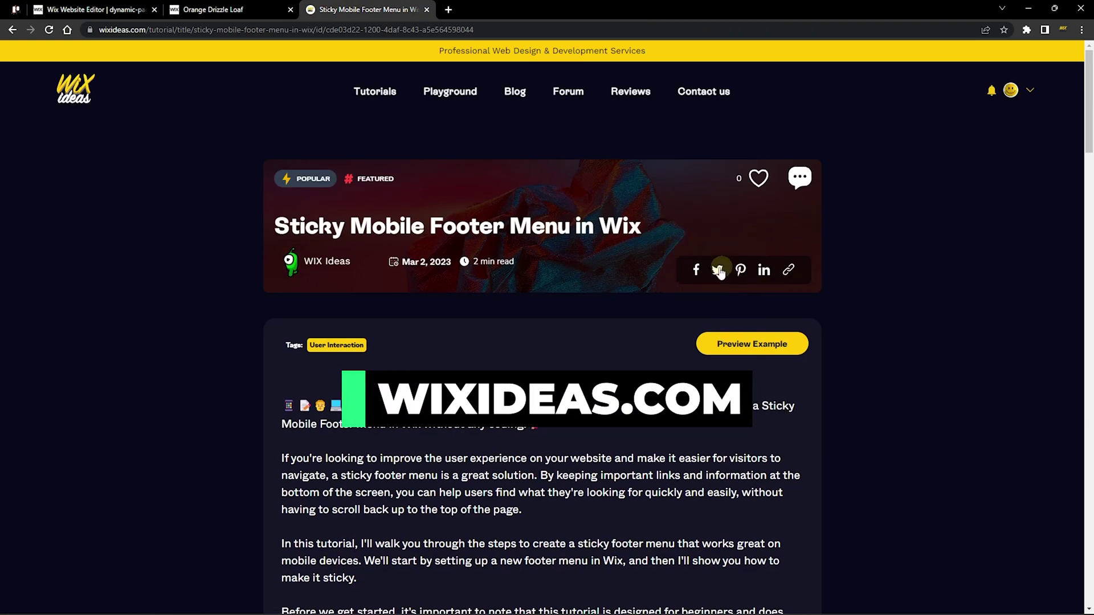
Close the Orange Drizzle Loaf tab and return to the Blueberry Cheesecake editor page
click(291, 10)
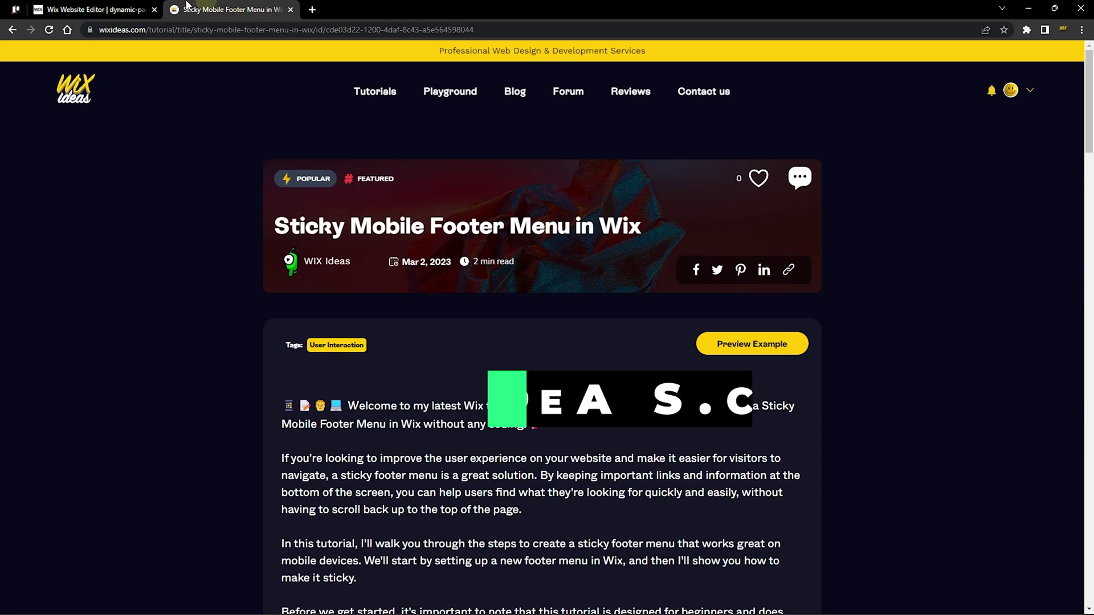
click(114, 9)
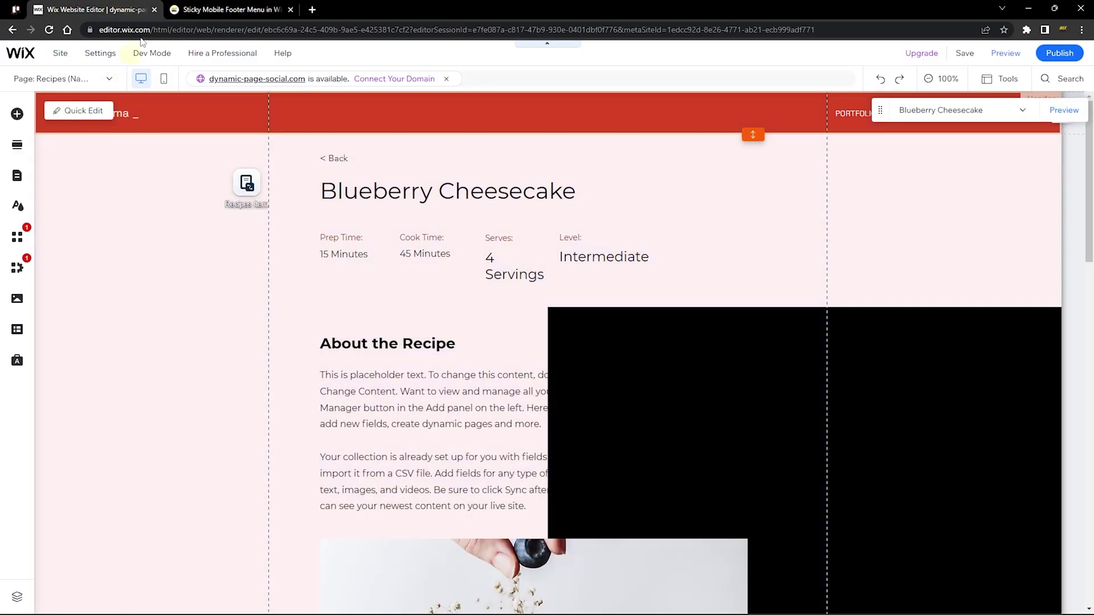
click(199, 9)
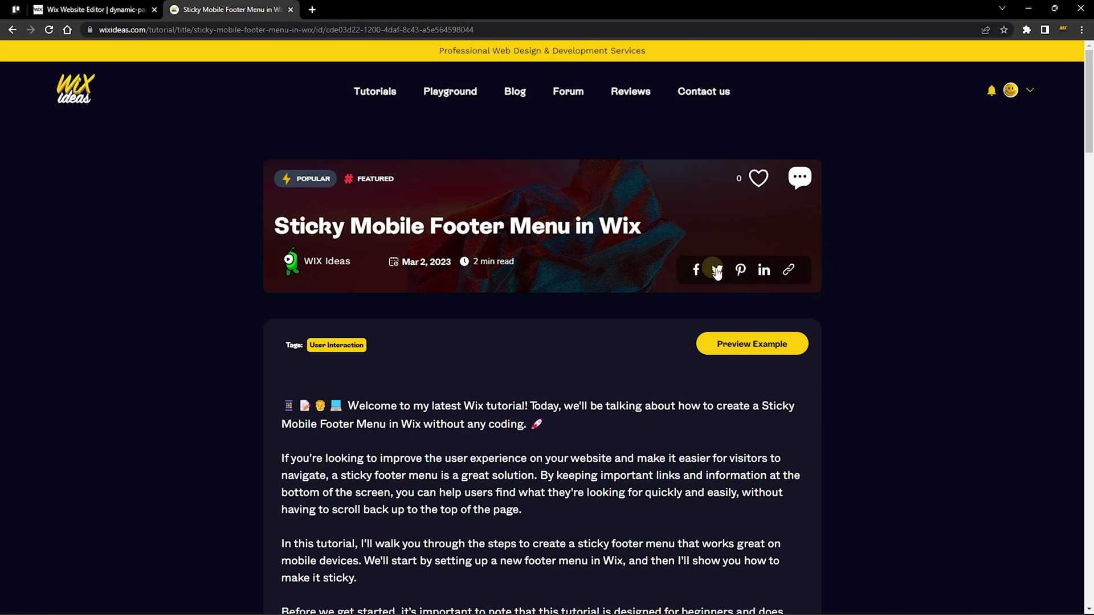
click(135, 9)
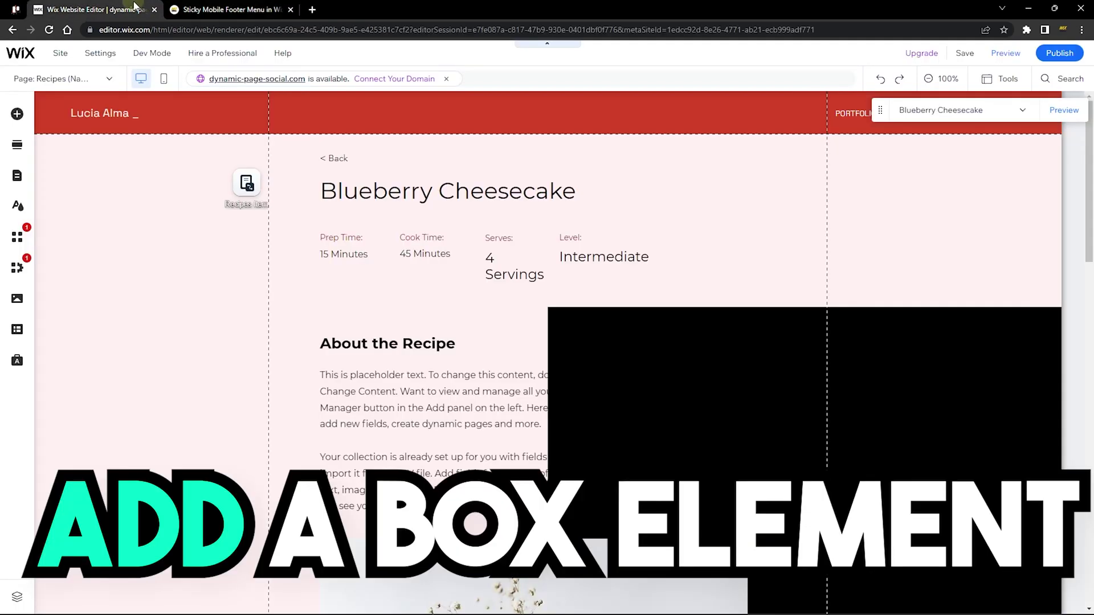
Place a container box to the right of the Blueberry Cheesecake title
click(17, 114)
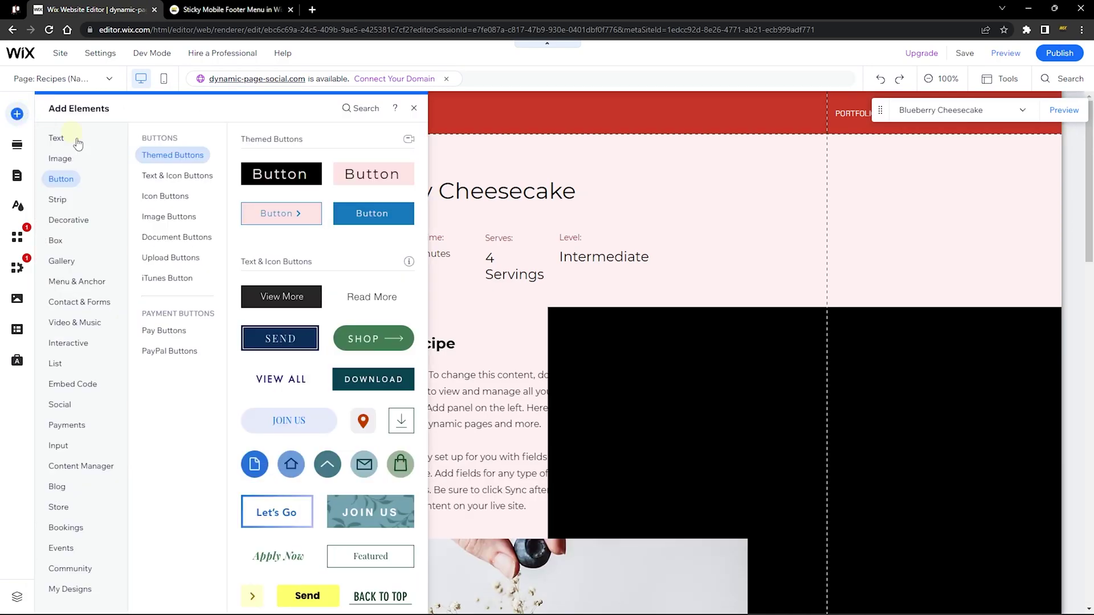
click(63, 242)
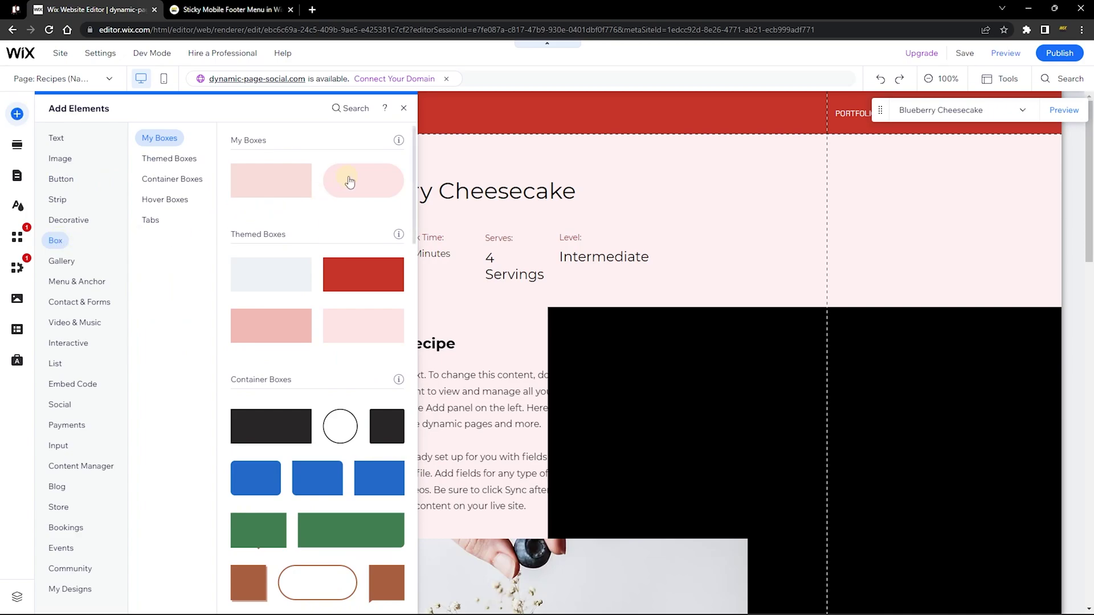
mouse_move(465, 176)
mouse_down()
mouse_move(767, 198)
mouse_move(823, 257)
mouse_move(823, 183)
mouse_move(797, 203)
mouse_up()
Give the box a black fill and corner radius 10, then view the tutorial tab
click(746, 244)
click(570, 472)
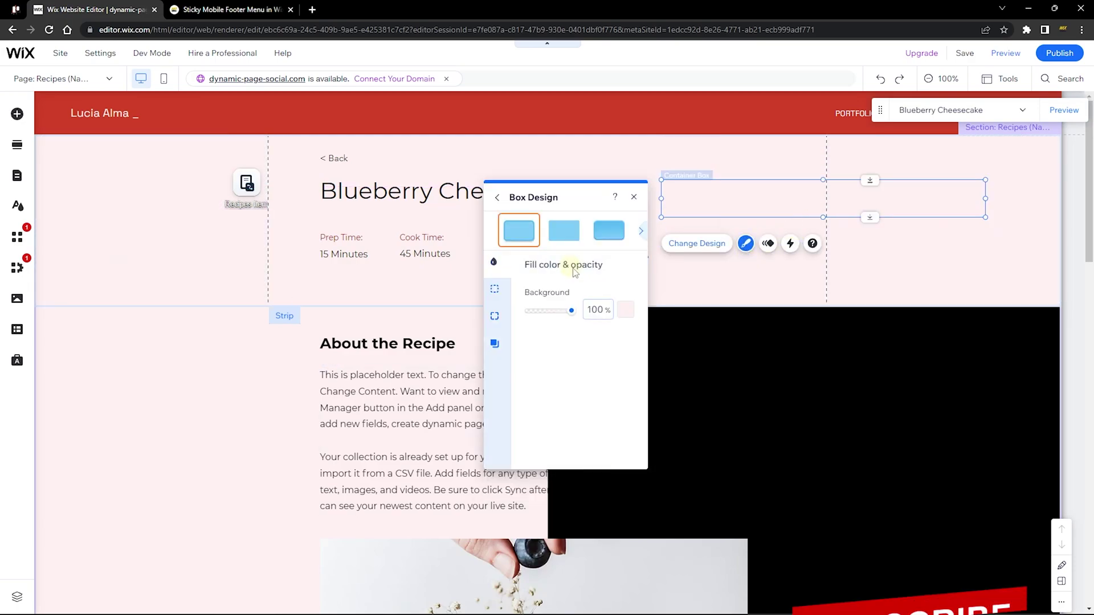
click(625, 307)
click(689, 476)
click(495, 316)
double_click(538, 306)
text(10)
click(633, 197)
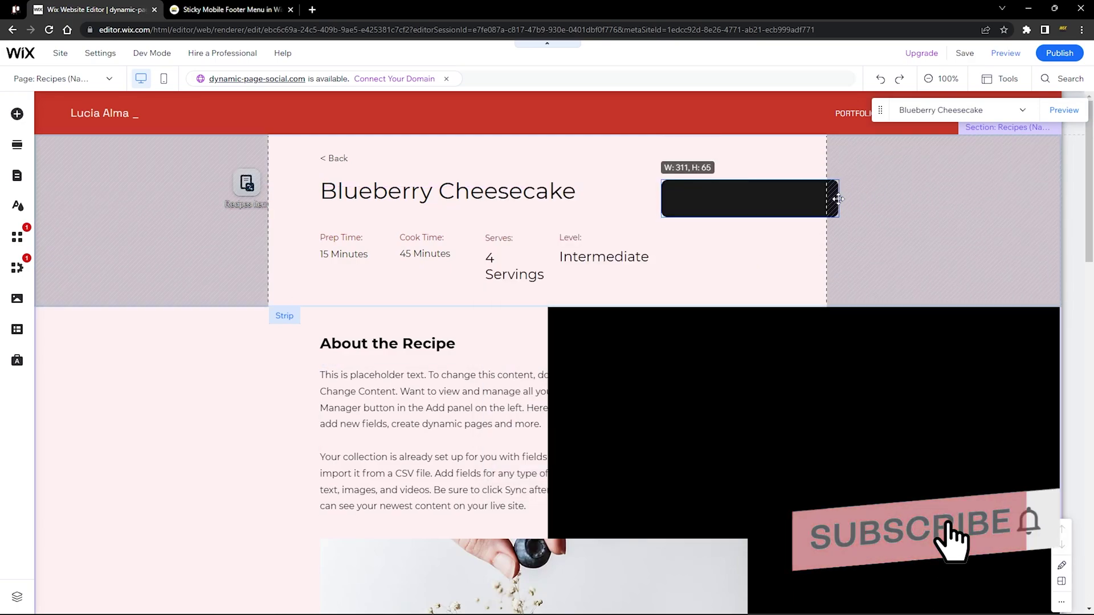
click(894, 201)
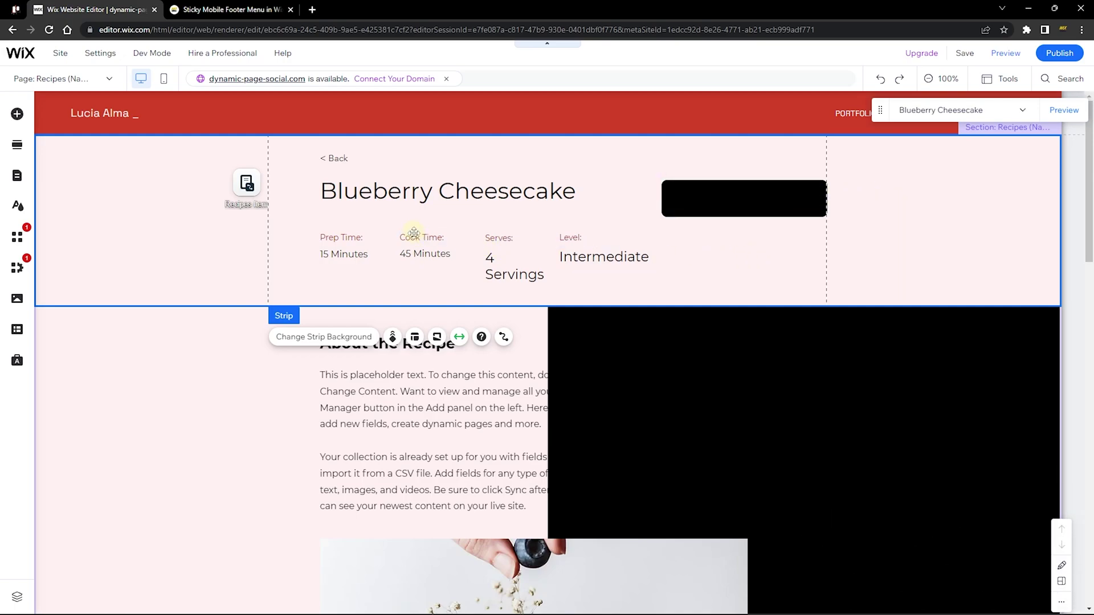
click(268, 10)
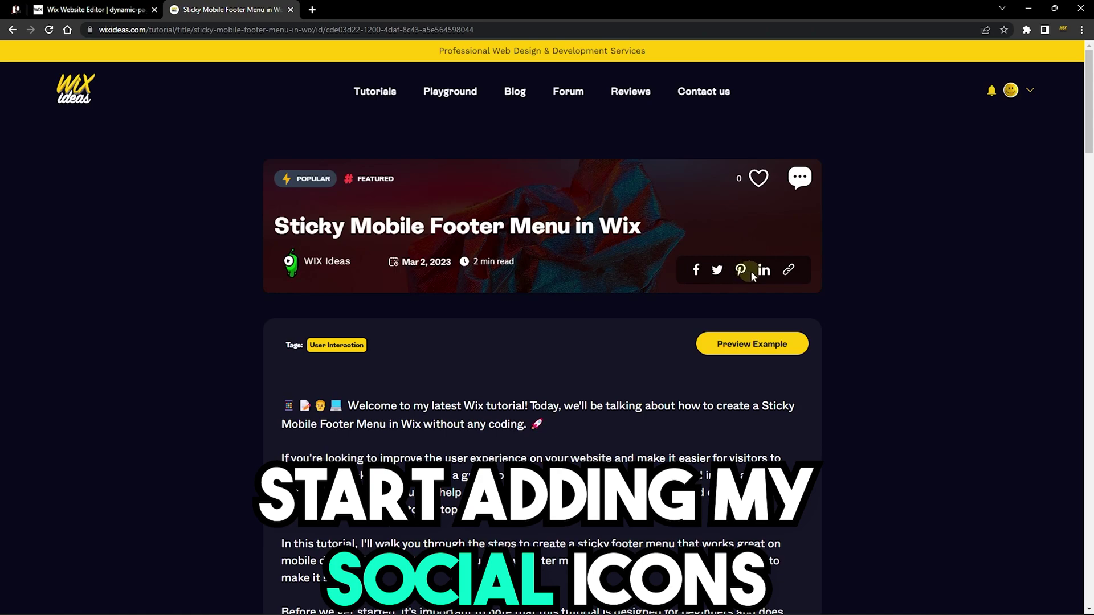
Drag the Facebook SVG from the site's media into the black box
click(97, 9)
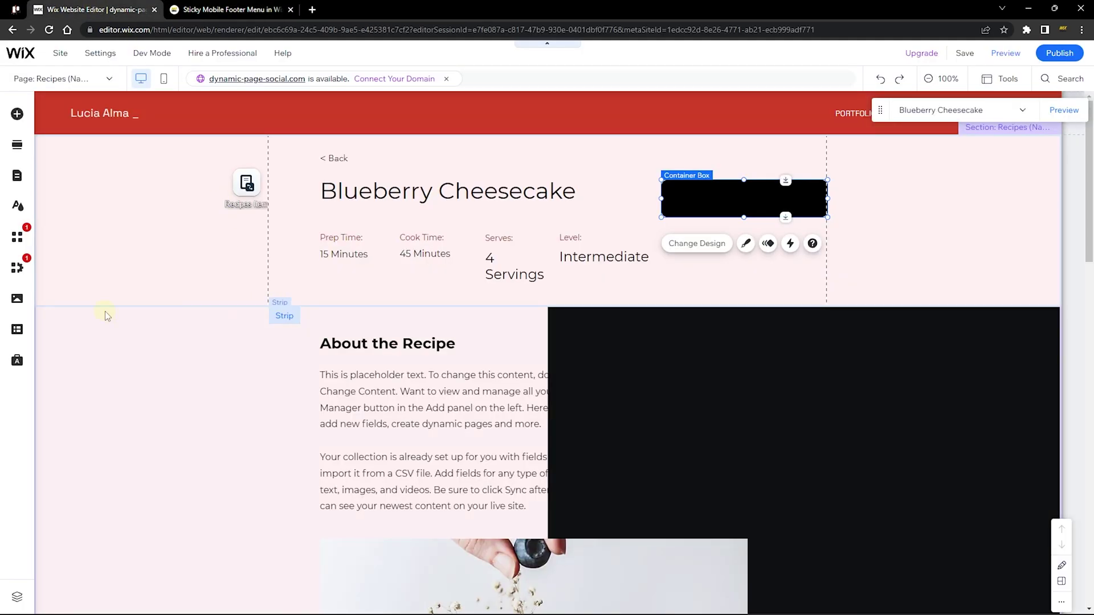
click(16, 305)
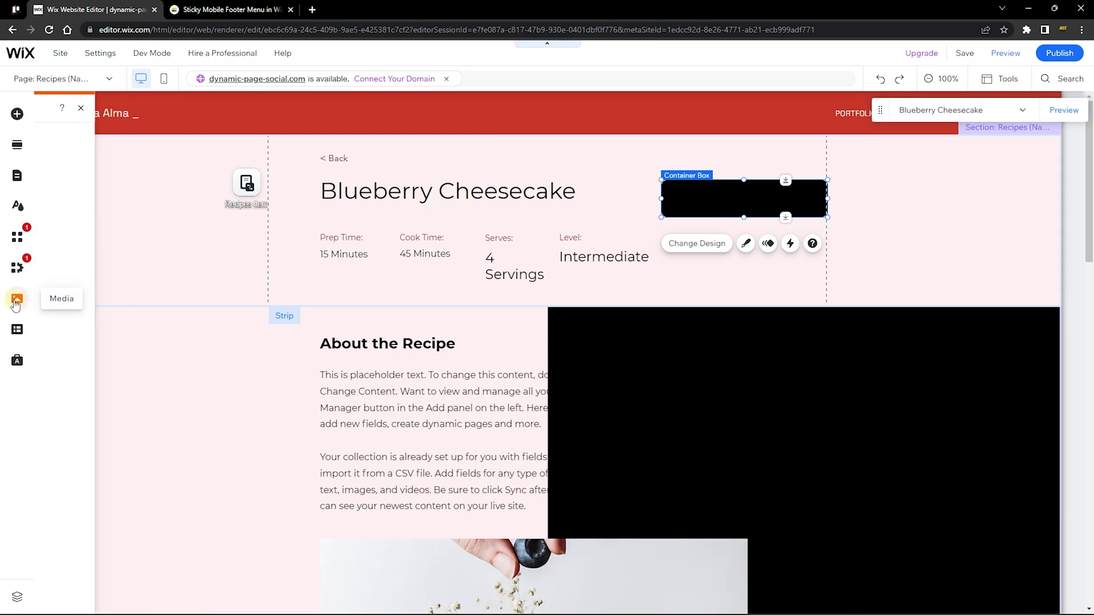
mouse_move(68, 387)
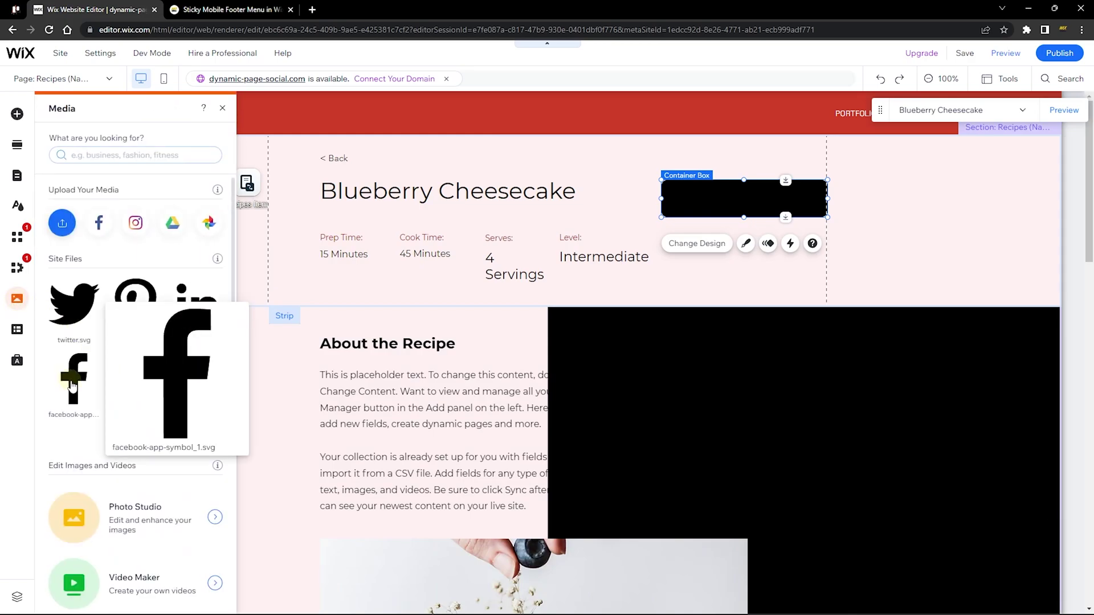
drag(71, 386, 739, 139)
Set the Facebook icon's fill colour to white
click(926, 91)
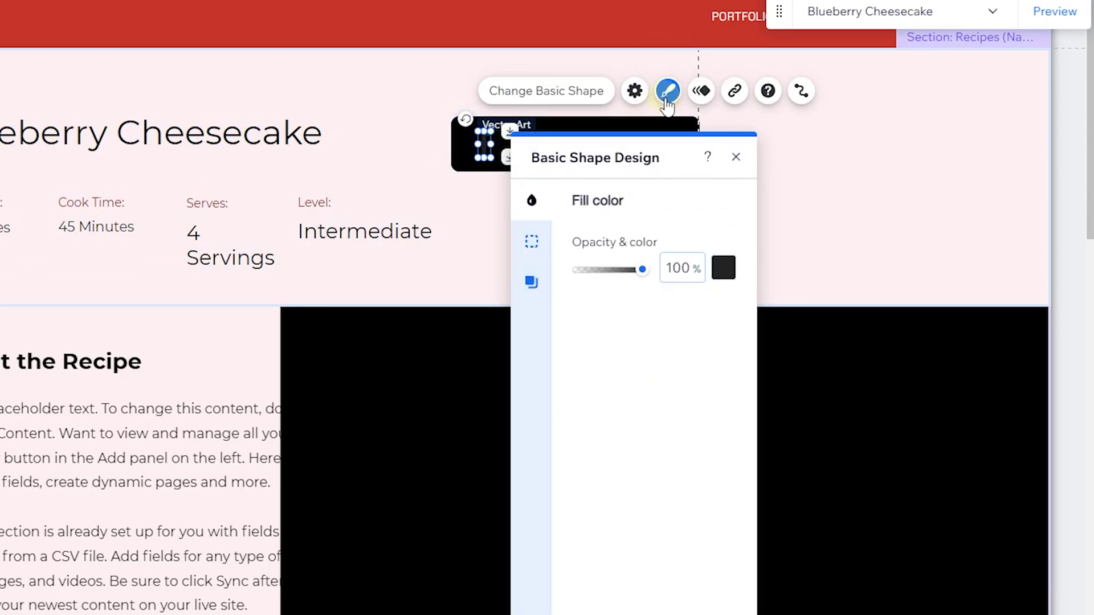
click(722, 267)
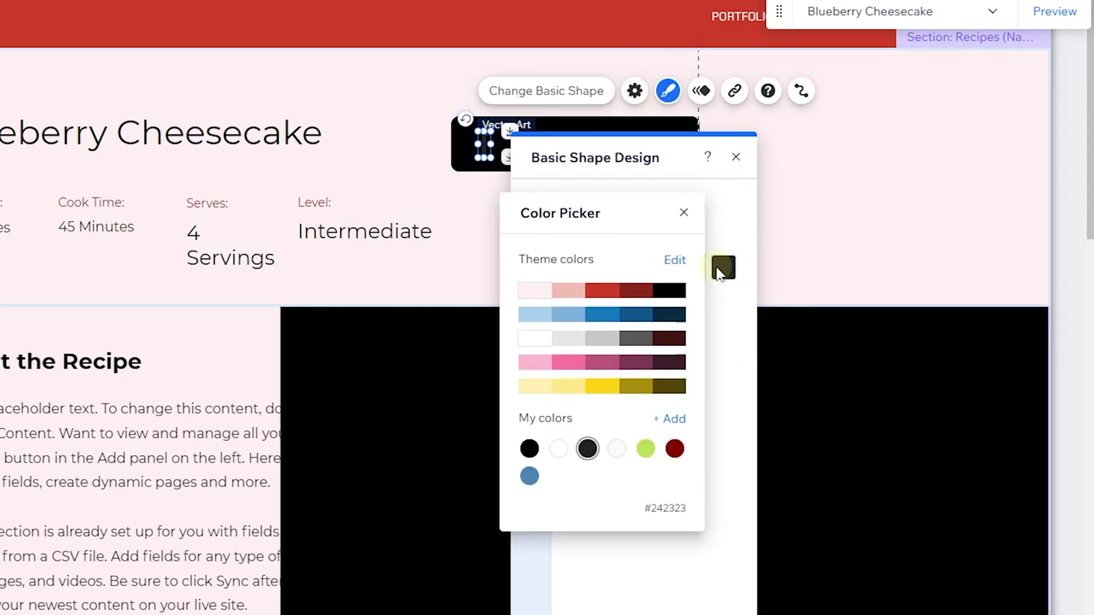
click(545, 340)
click(684, 213)
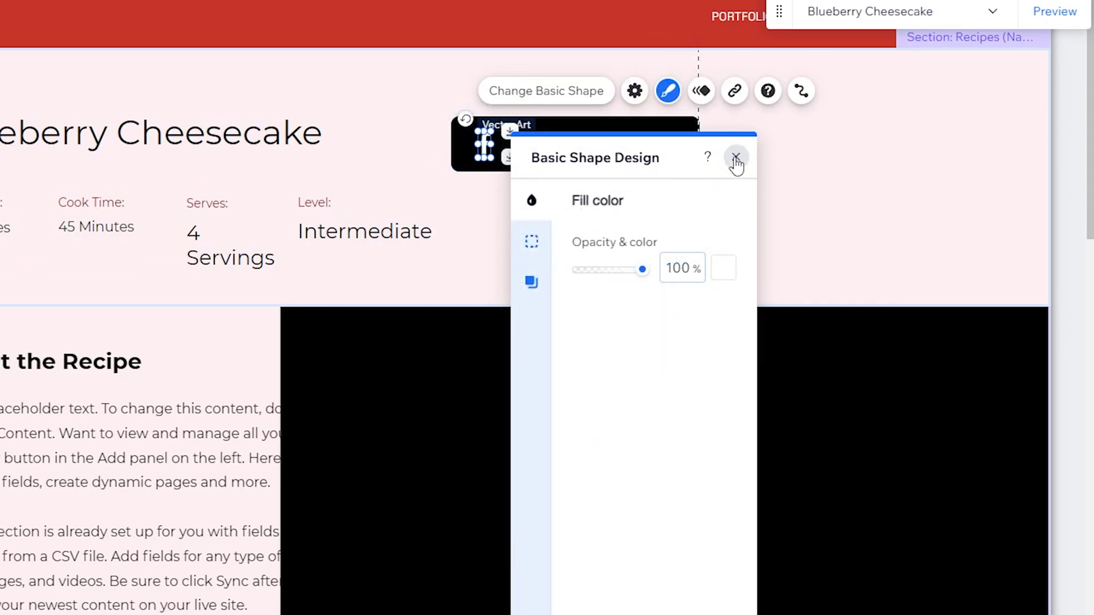
click(736, 158)
click(756, 163)
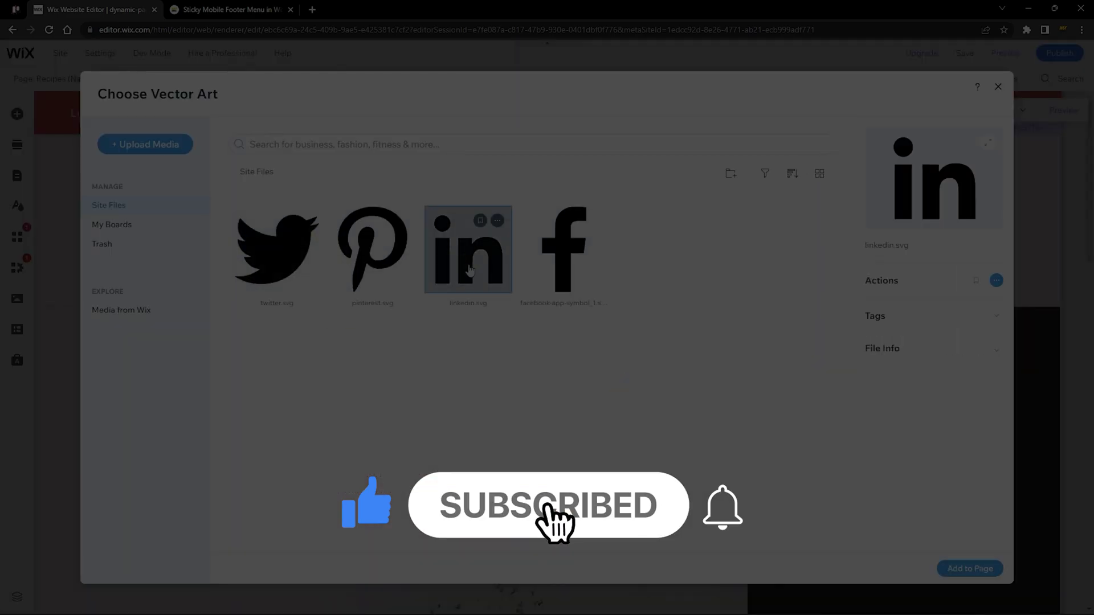
Add the LinkedIn and link icons into the black box beside the others
double_click(470, 271)
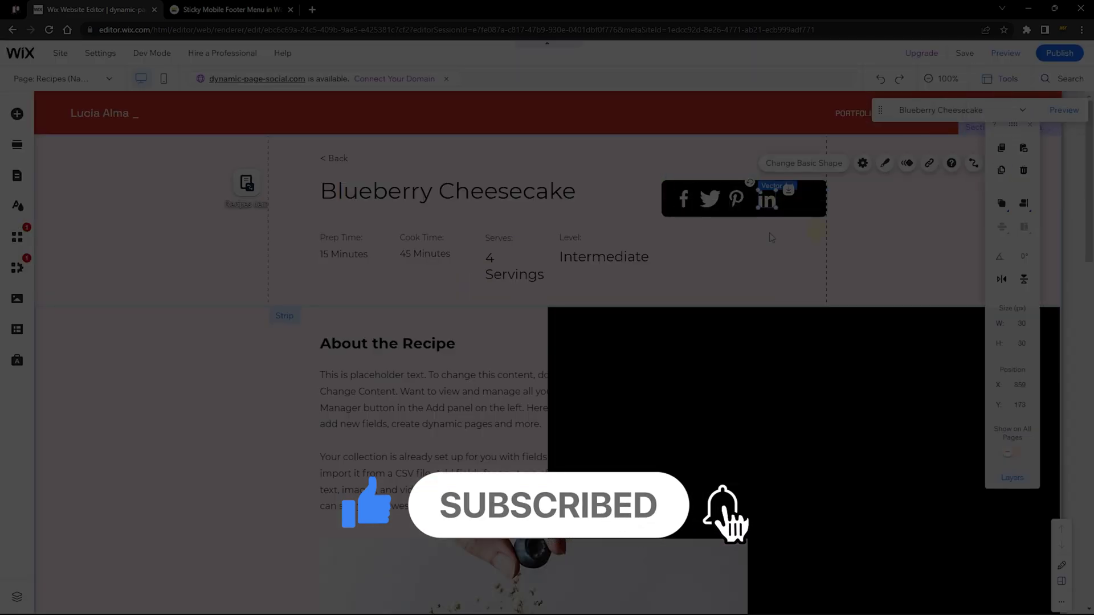
drag(769, 196, 794, 200)
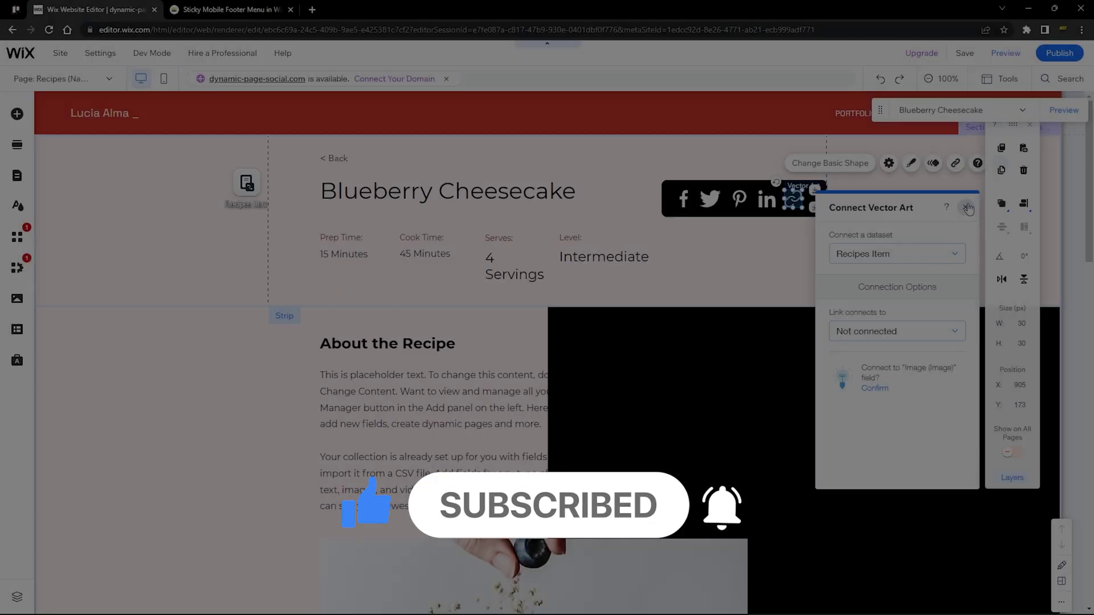
click(723, 284)
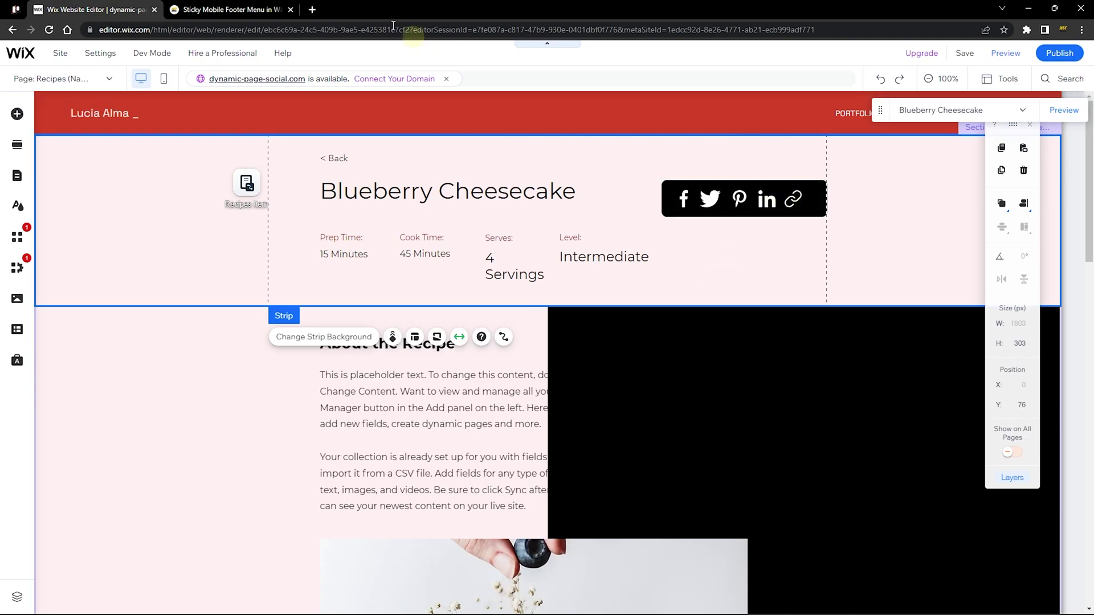
Check the tutorial's copy-link popup, then go back to the Blueberry Cheesecake editor page
click(234, 9)
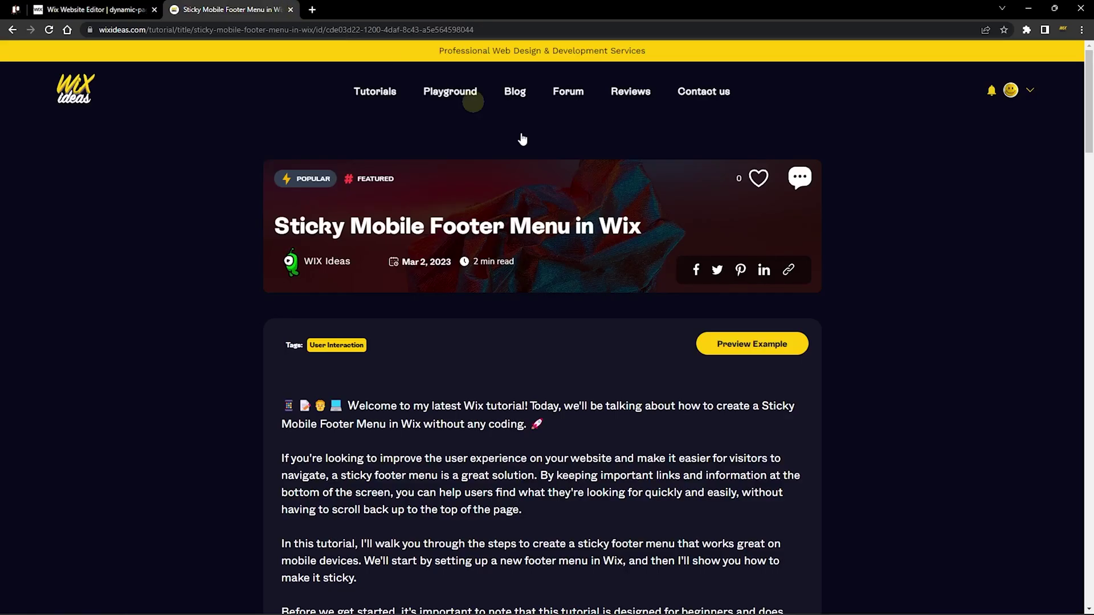
click(788, 271)
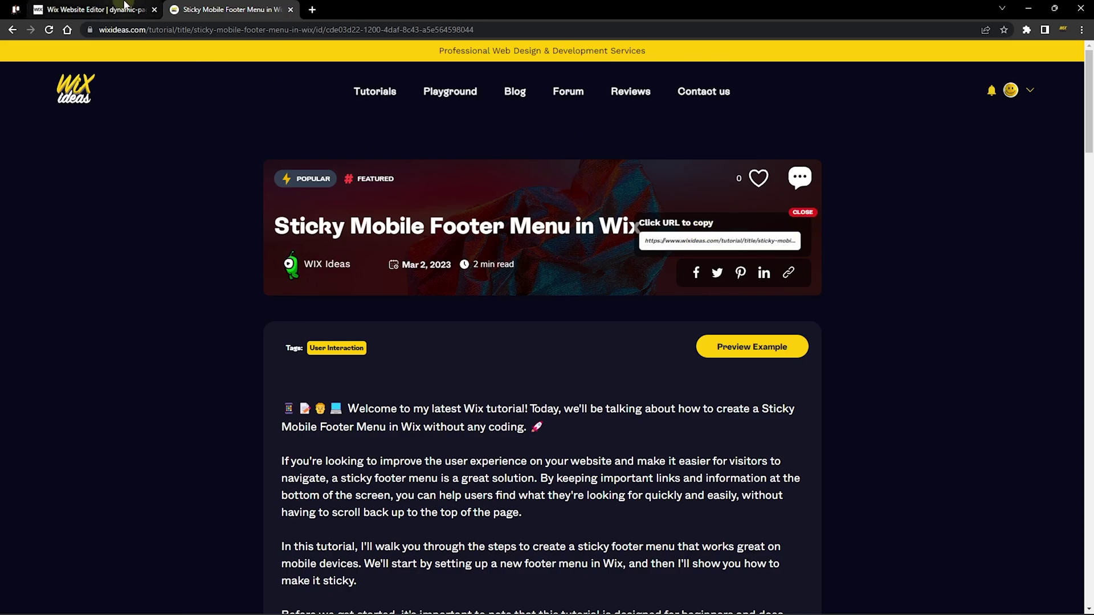
click(91, 9)
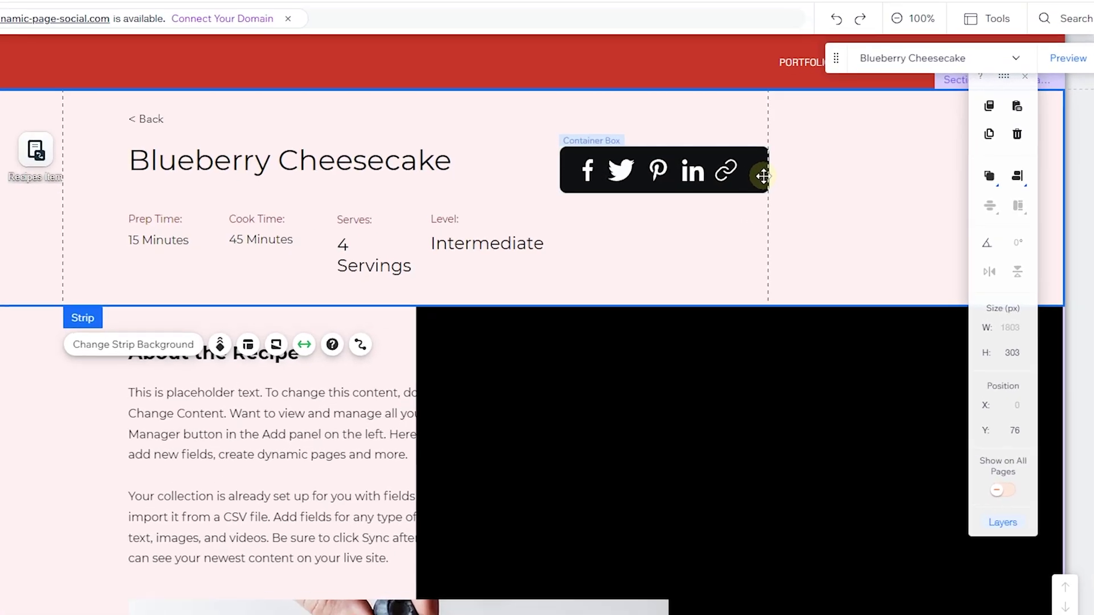
Duplicate the social-icon box and place the copy directly below the original
click(825, 203)
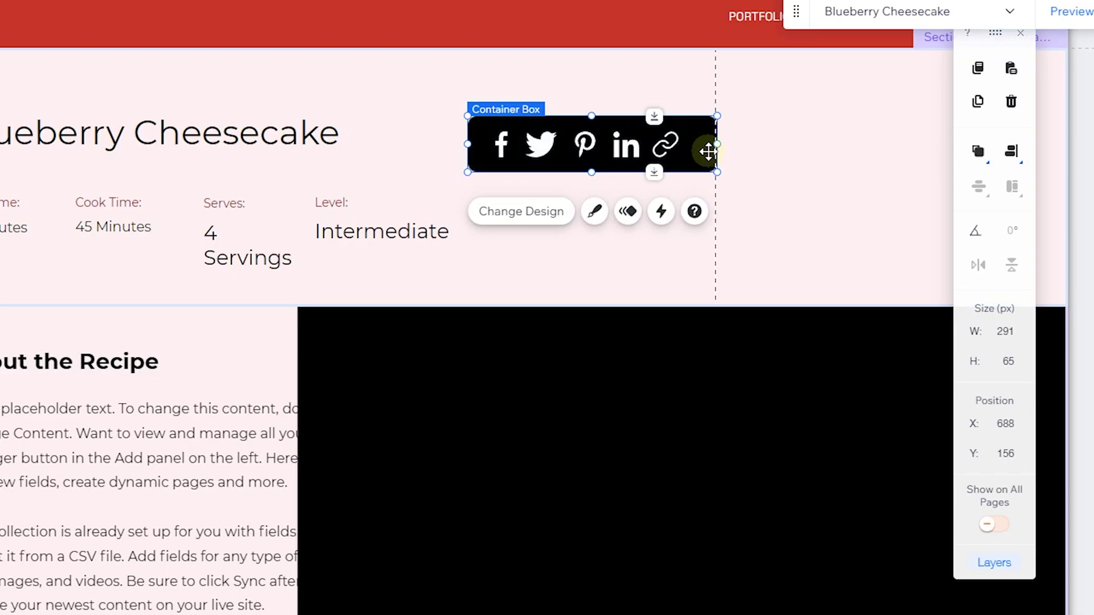
right_click(708, 151)
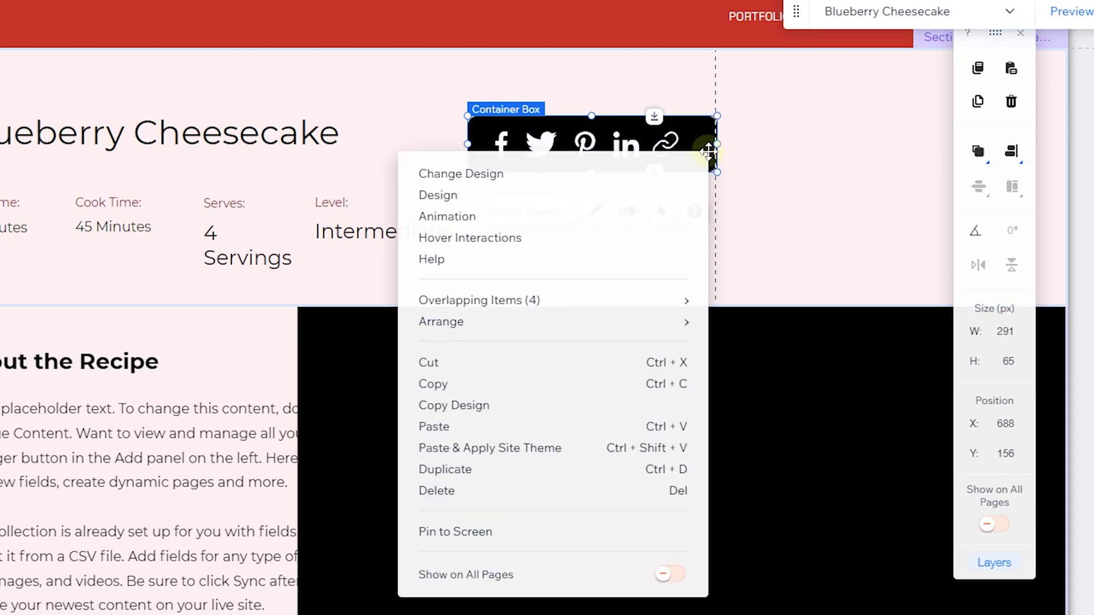
click(458, 473)
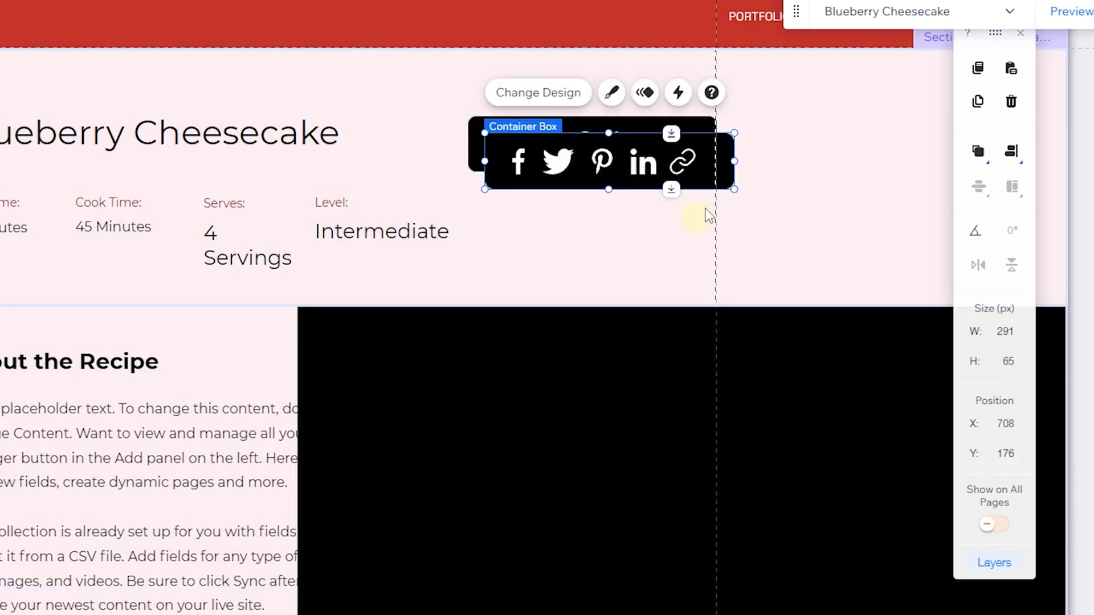
drag(719, 175, 703, 218)
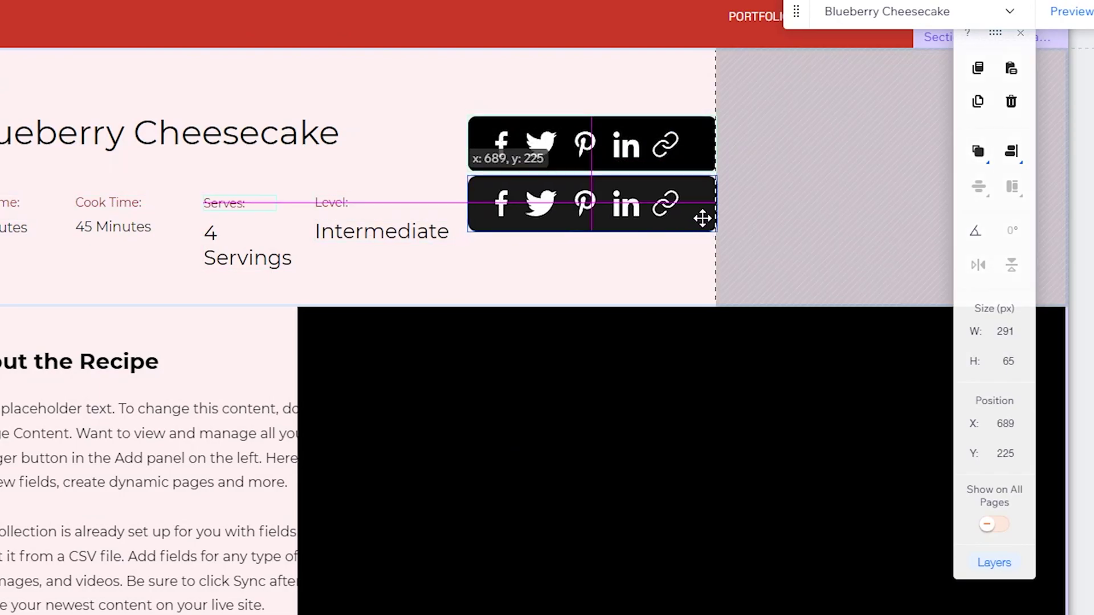
Delete the link, LinkedIn, Pinterest, Twitter and Facebook icons from the copy
click(627, 206)
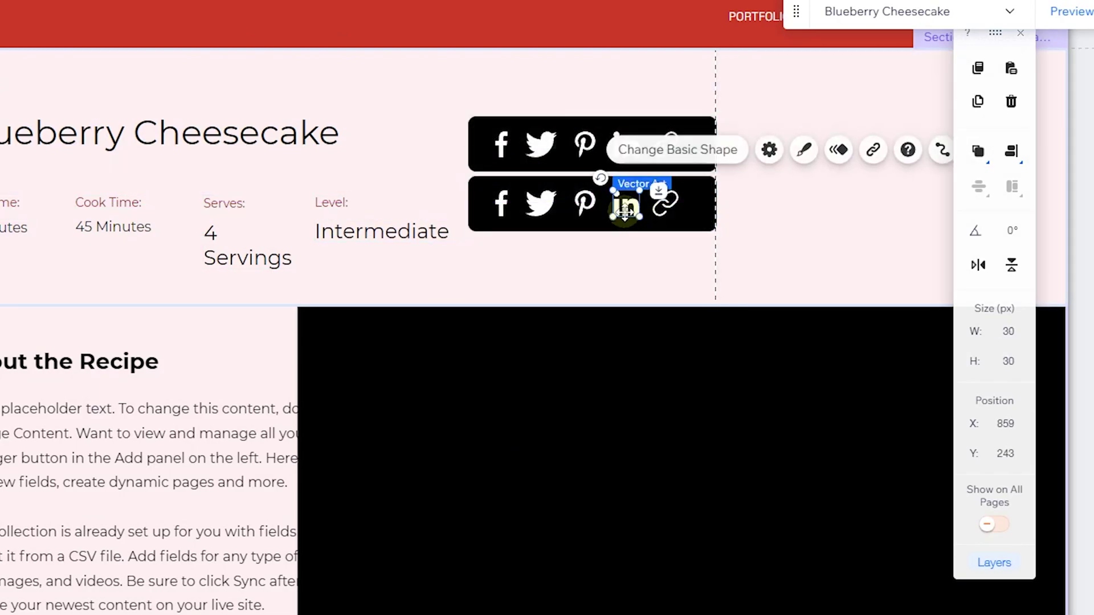
click(666, 208)
key(Delete)
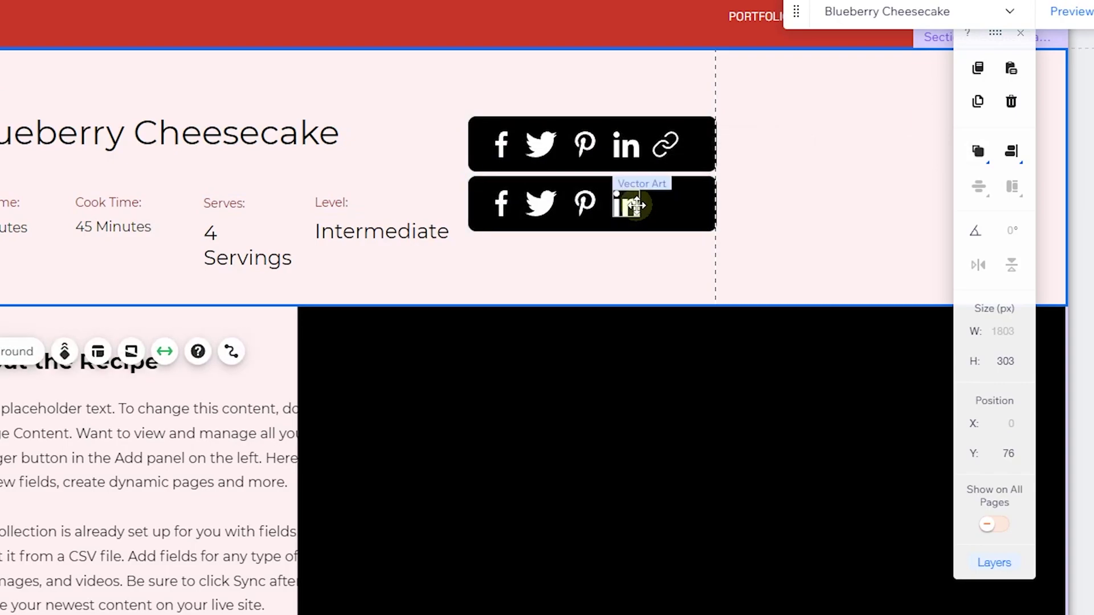
click(626, 206)
key(Delete)
click(584, 202)
key(Delete)
click(540, 202)
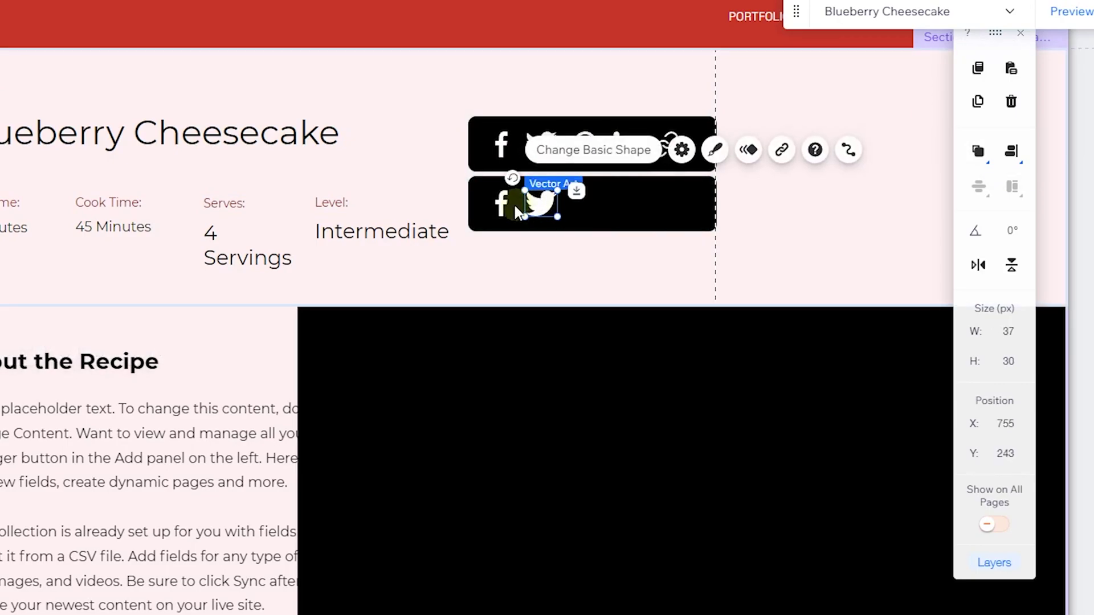
key(Delete)
click(501, 204)
key(Delete)
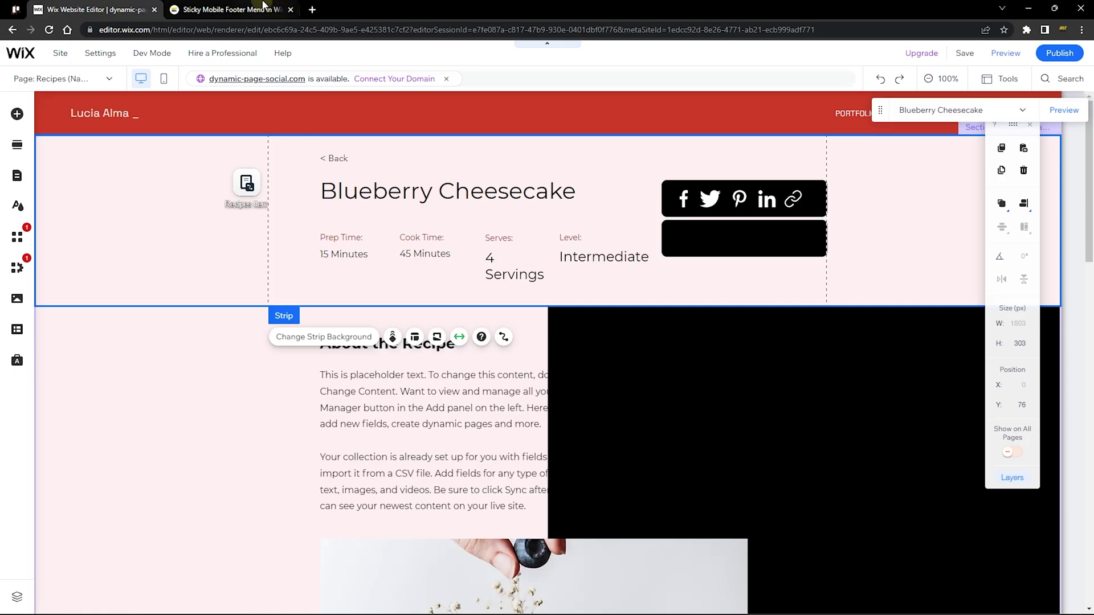
Copy the tutorial's share link again and return to the editor
click(263, 4)
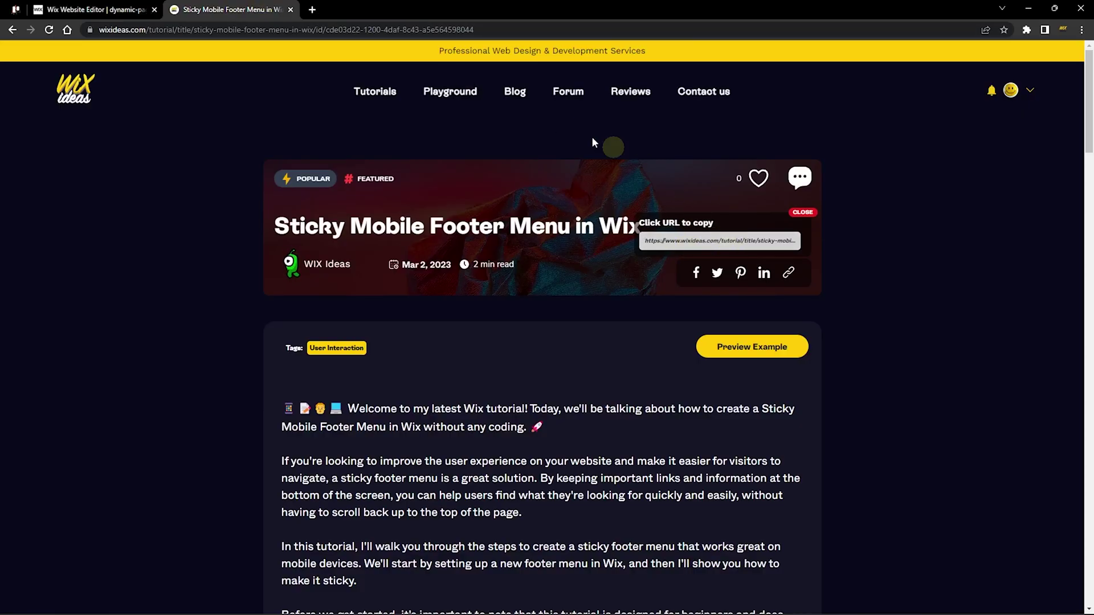
click(684, 241)
click(97, 7)
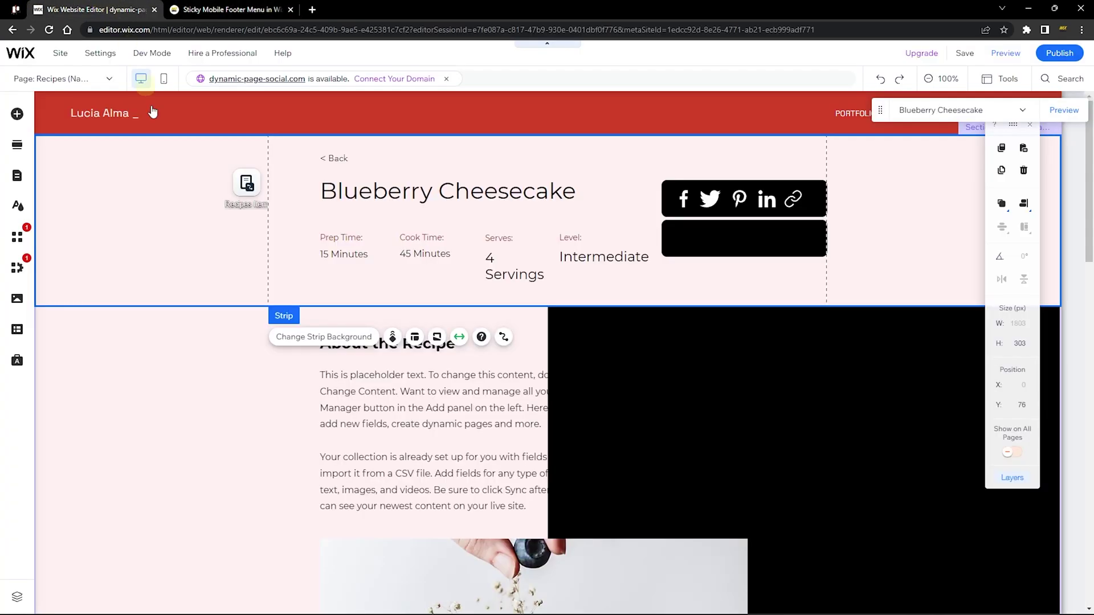
Add a button inside the empty black box and left-align its label
click(16, 115)
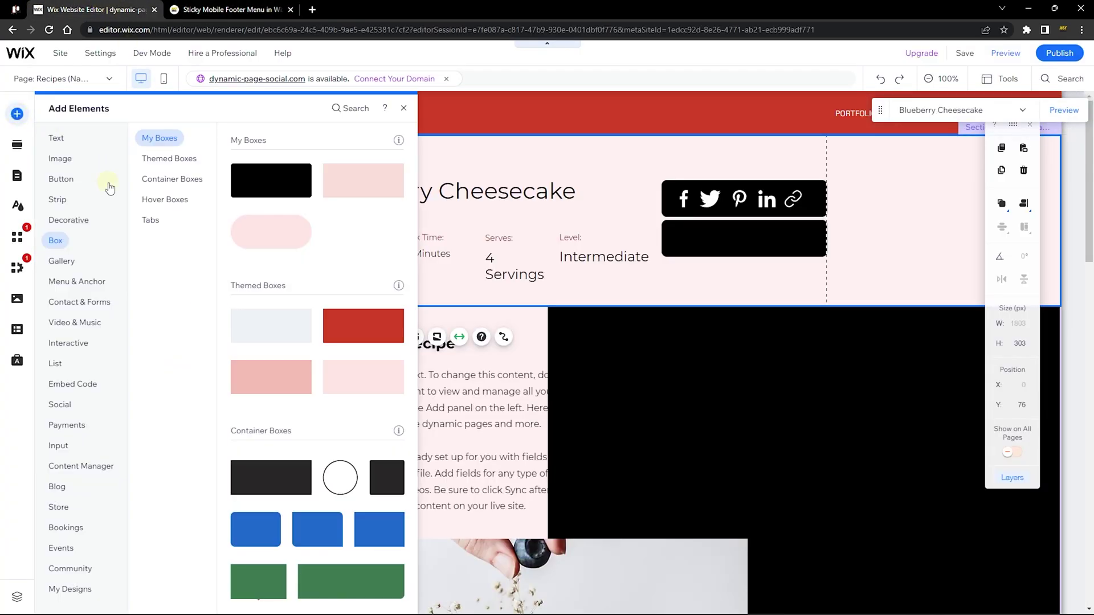
click(63, 180)
drag(281, 174, 716, 281)
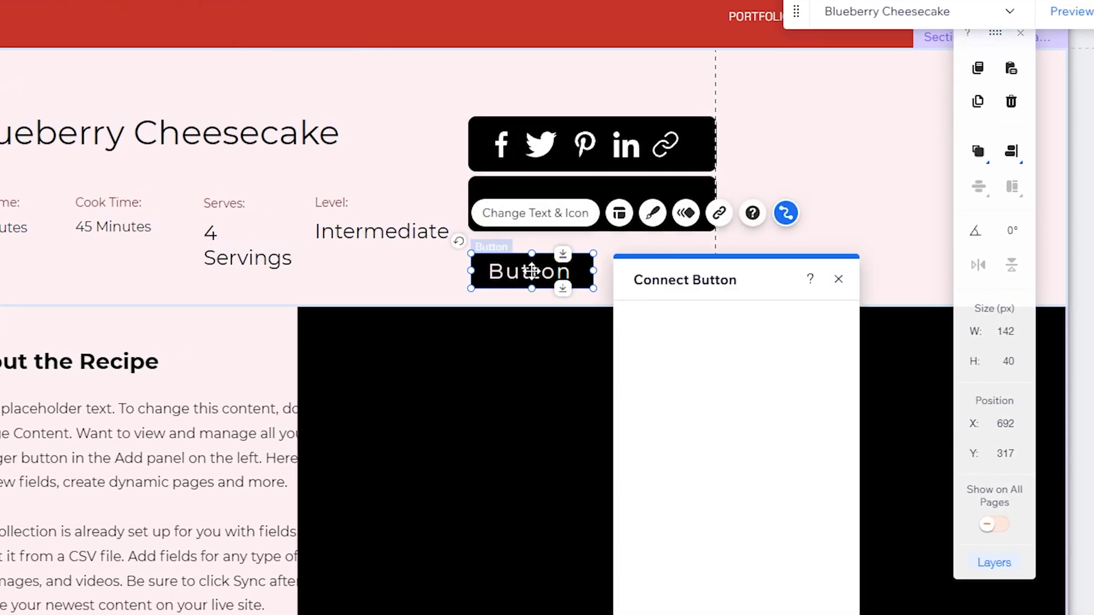
drag(531, 271, 699, 204)
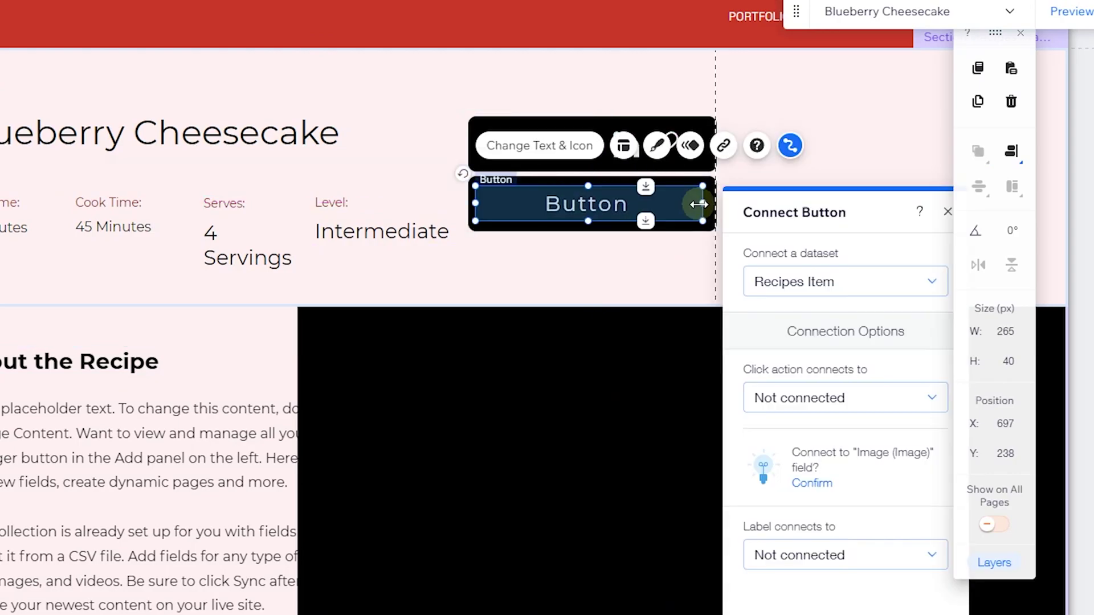
click(624, 146)
click(769, 389)
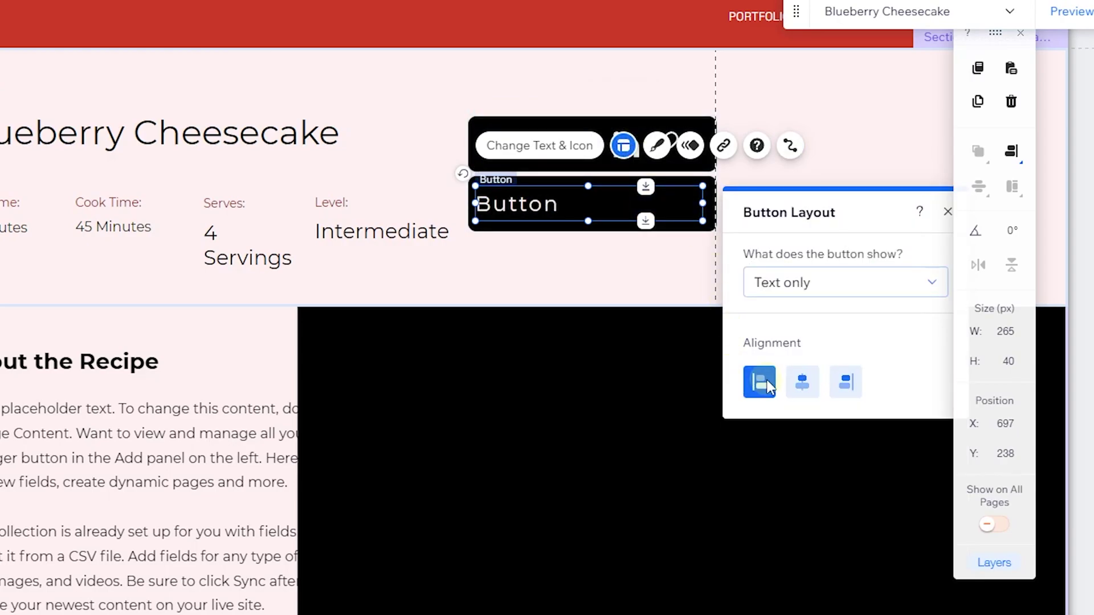
Style the button label at size 15, bold, italic, with 0 character spacing
click(657, 146)
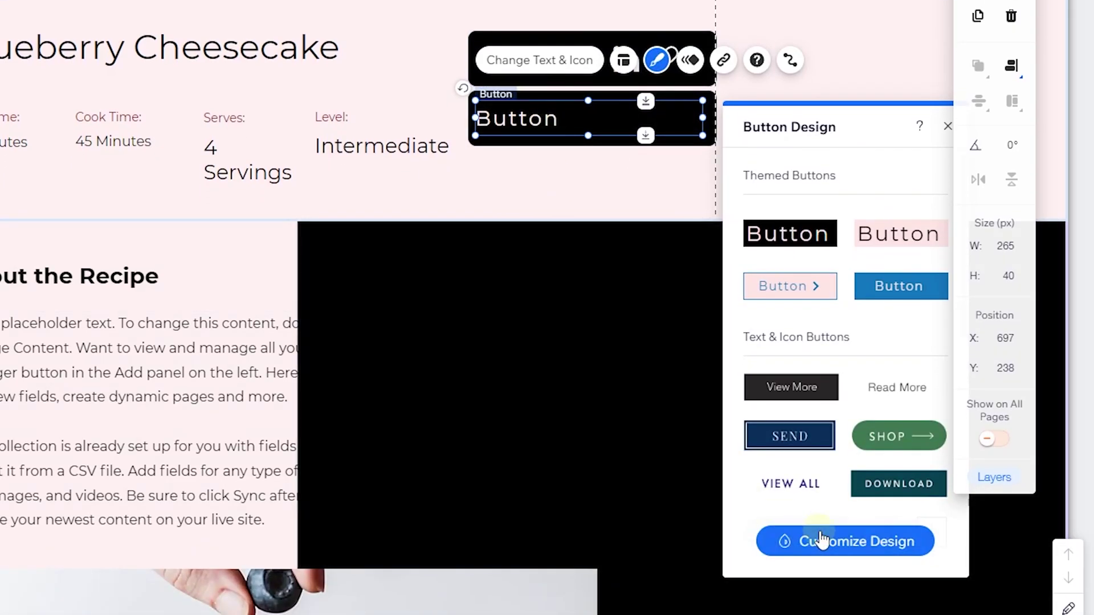
click(823, 540)
click(832, 265)
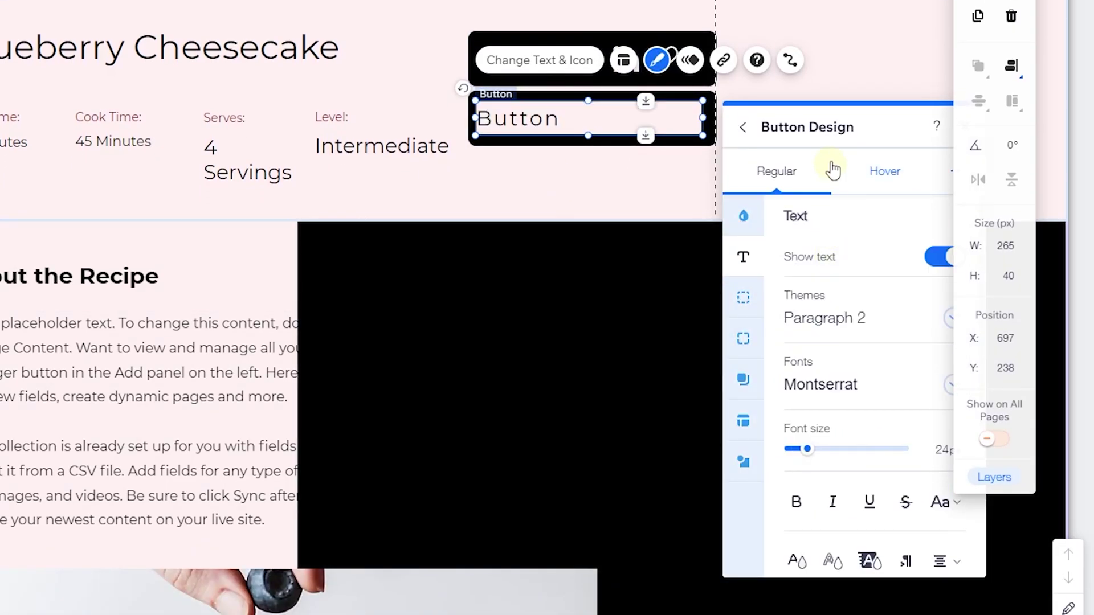
drag(760, 104, 183, 1)
click(366, 311)
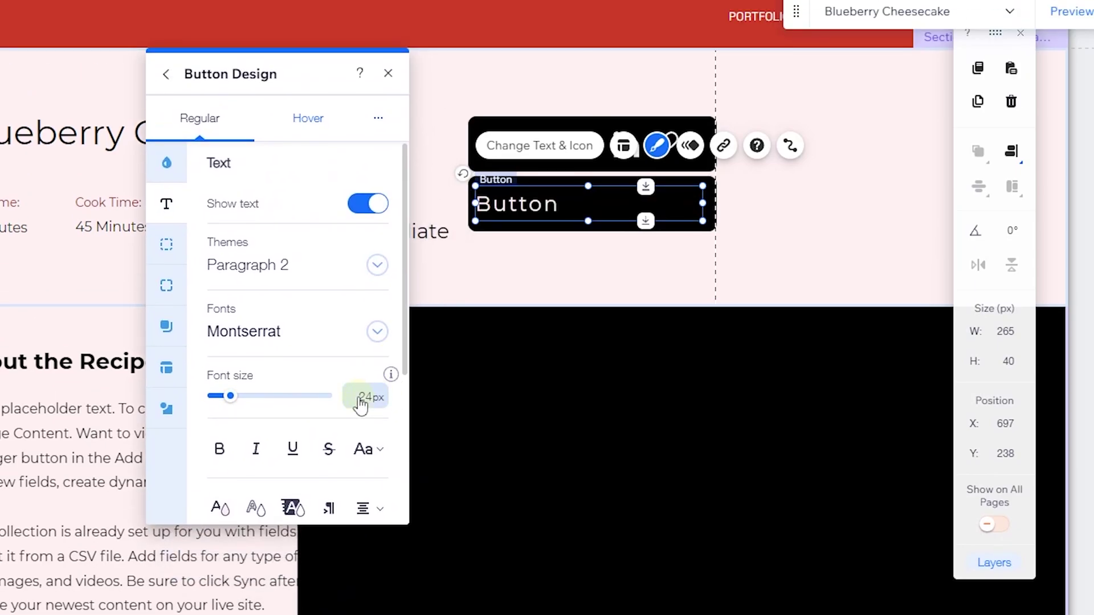
text(15)
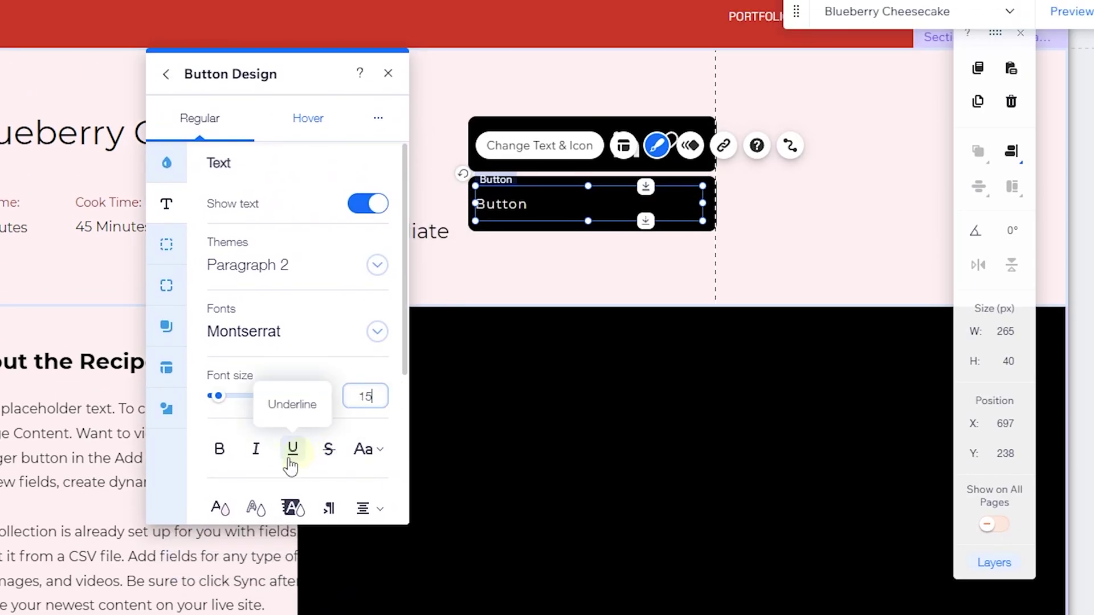
click(220, 451)
click(256, 449)
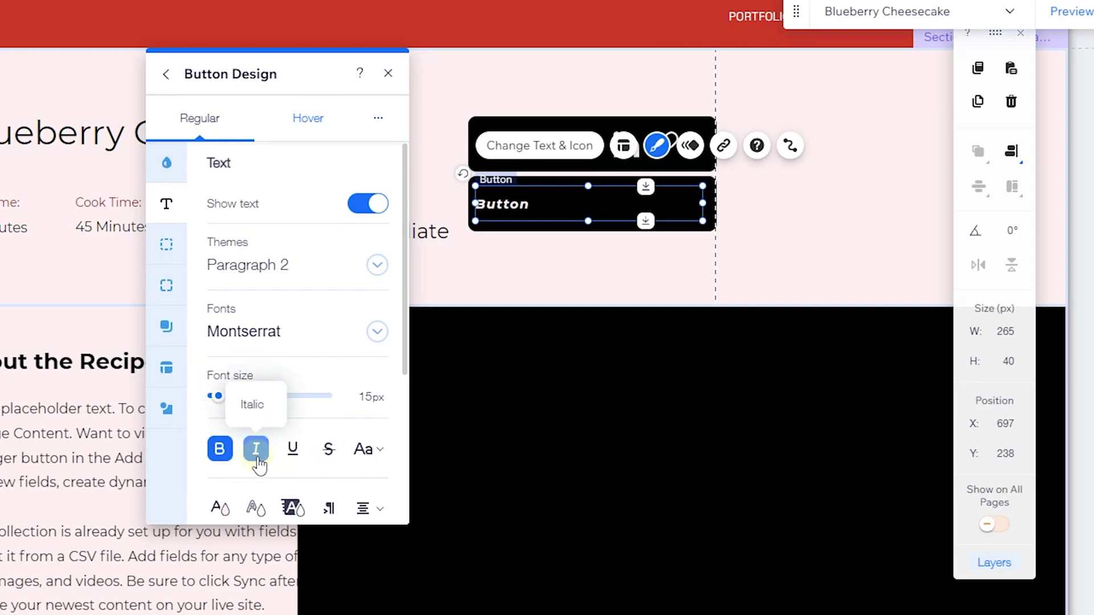
scroll(257, 459, down, 4)
click(365, 329)
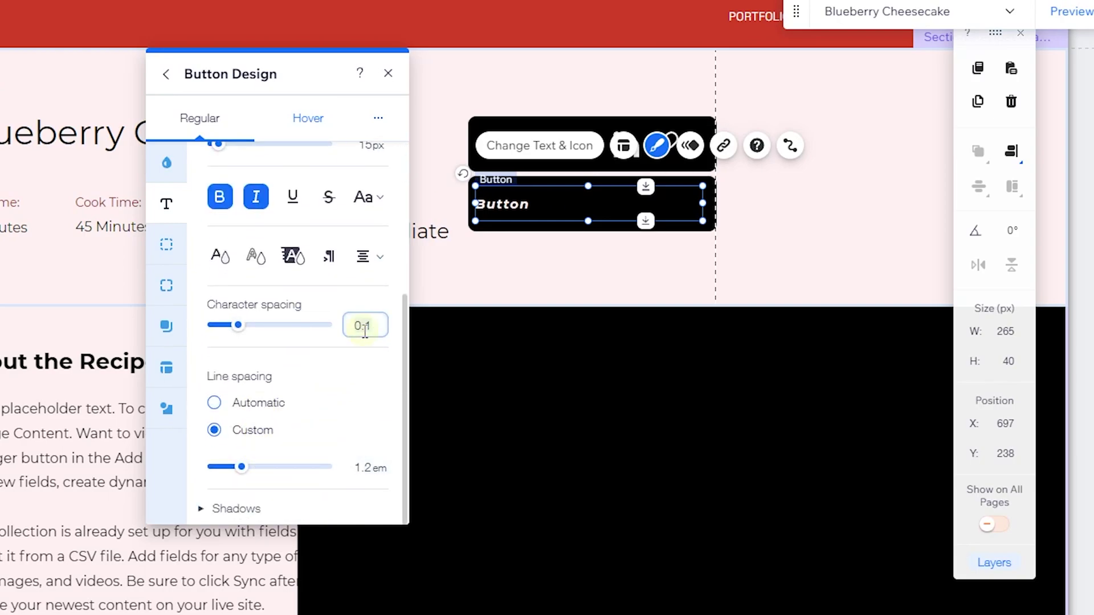
key(BackSpace)
key(BackSpace)
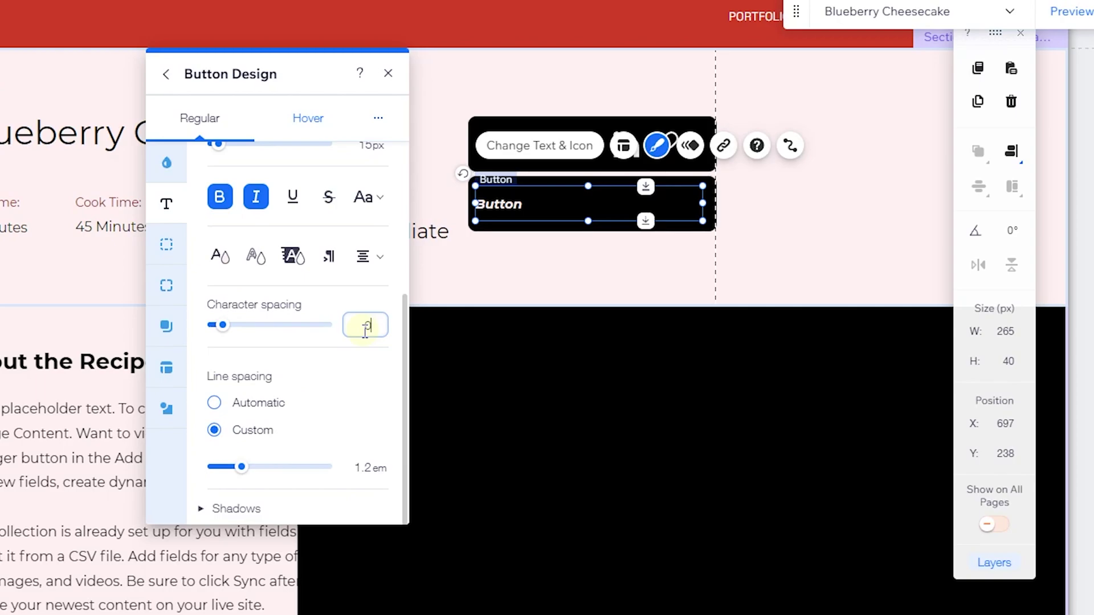
click(388, 73)
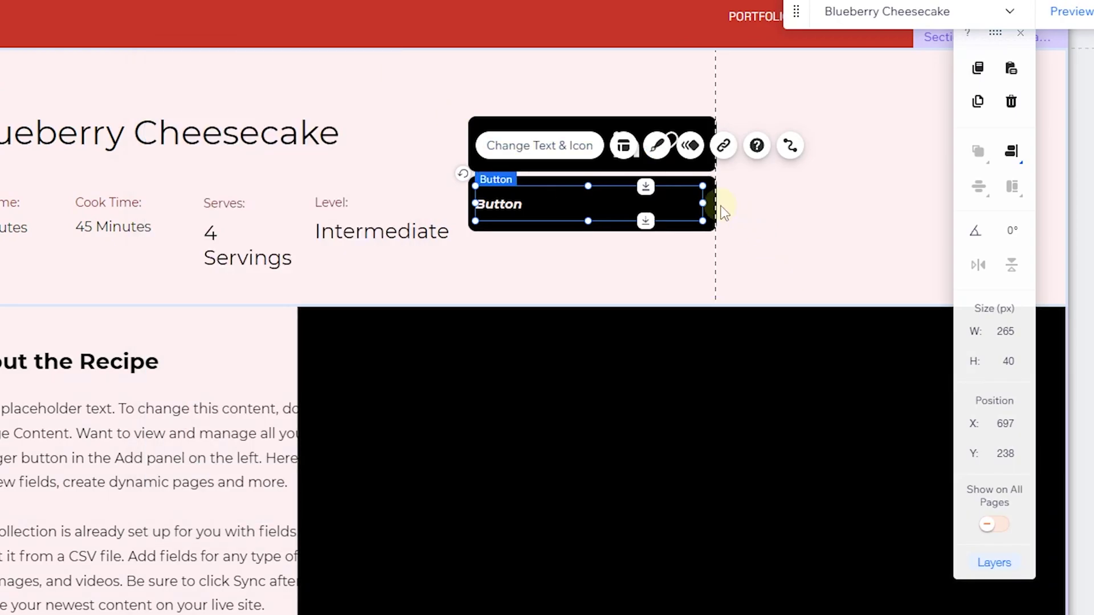
Change the lower box's background colour to dark red
click(709, 214)
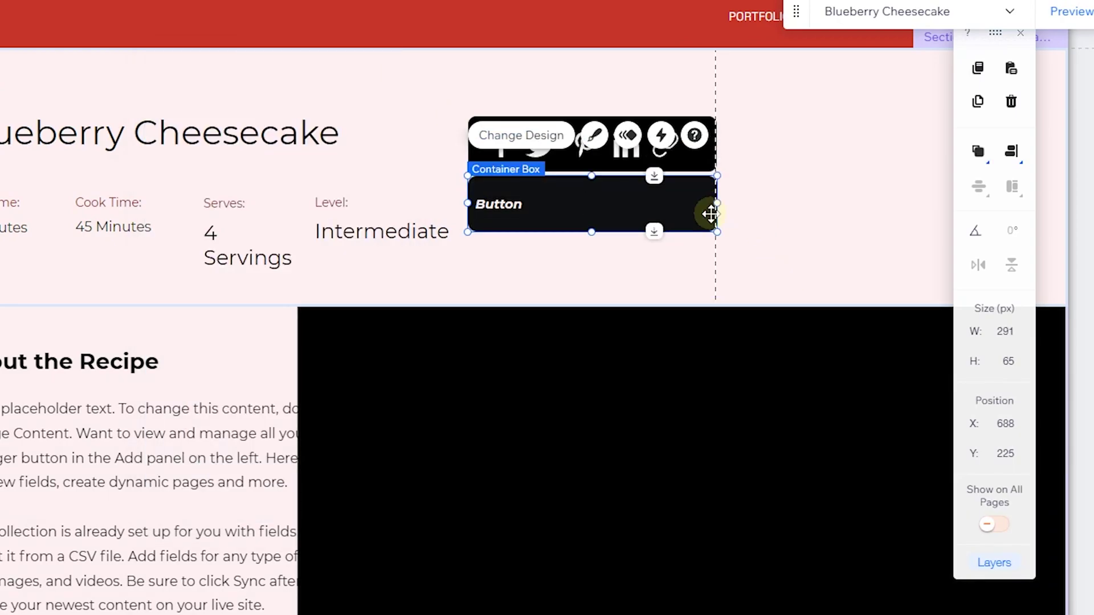
click(594, 135)
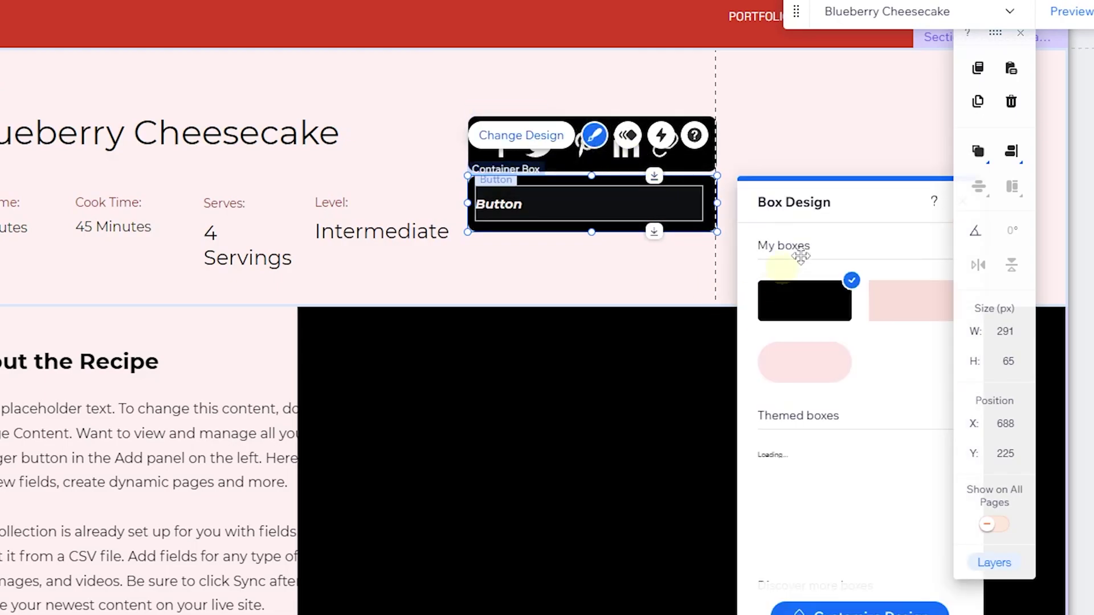
drag(871, 196, 267, 92)
click(313, 507)
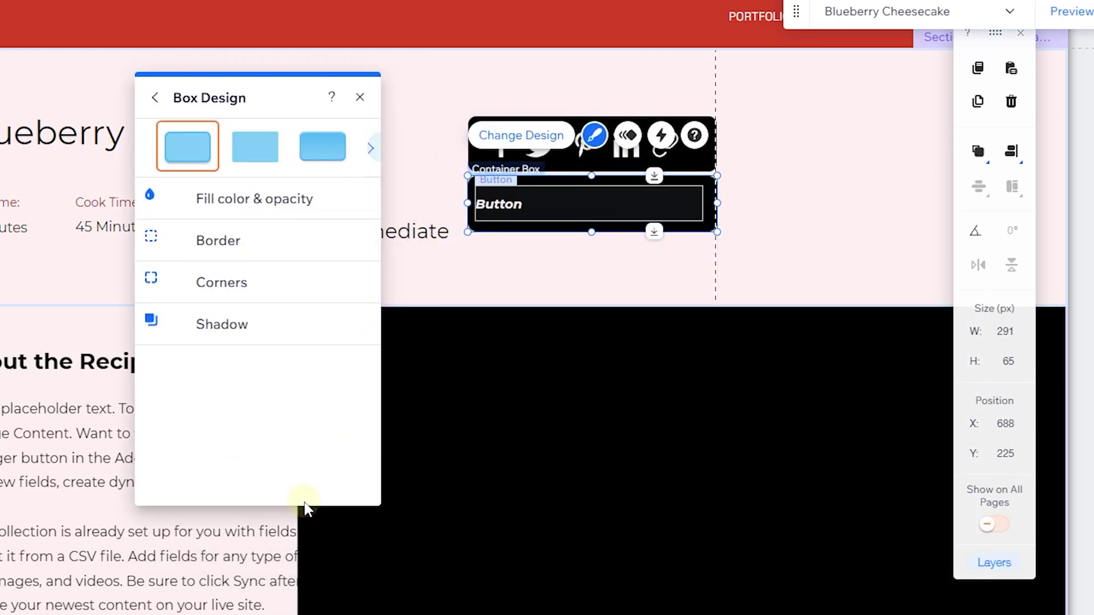
click(332, 199)
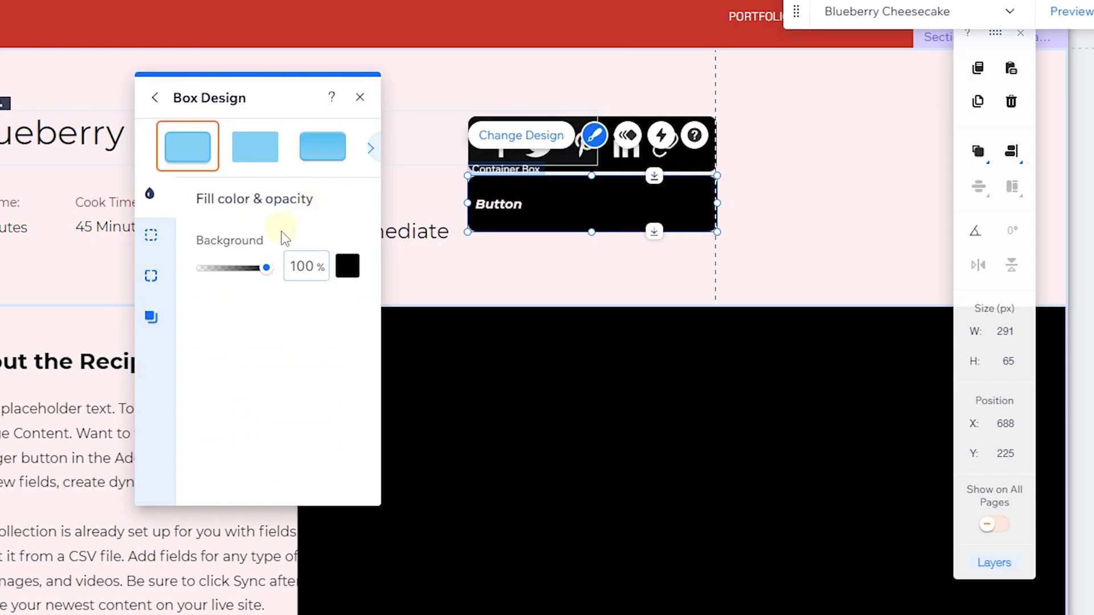
click(346, 264)
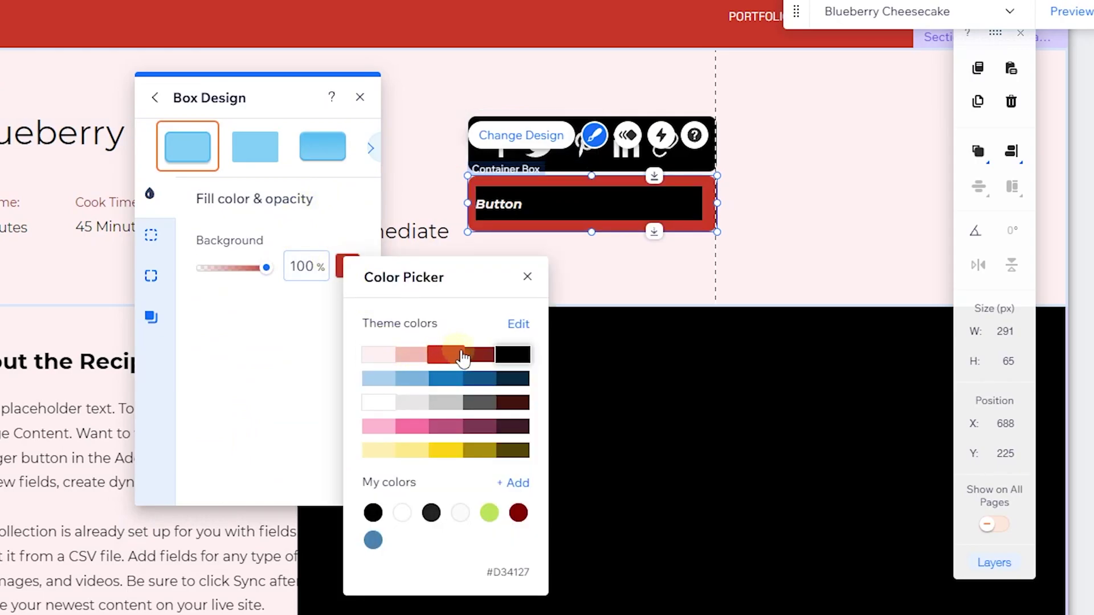
click(481, 355)
Open the button's custom design and view its fill colour choices without changing them
click(570, 191)
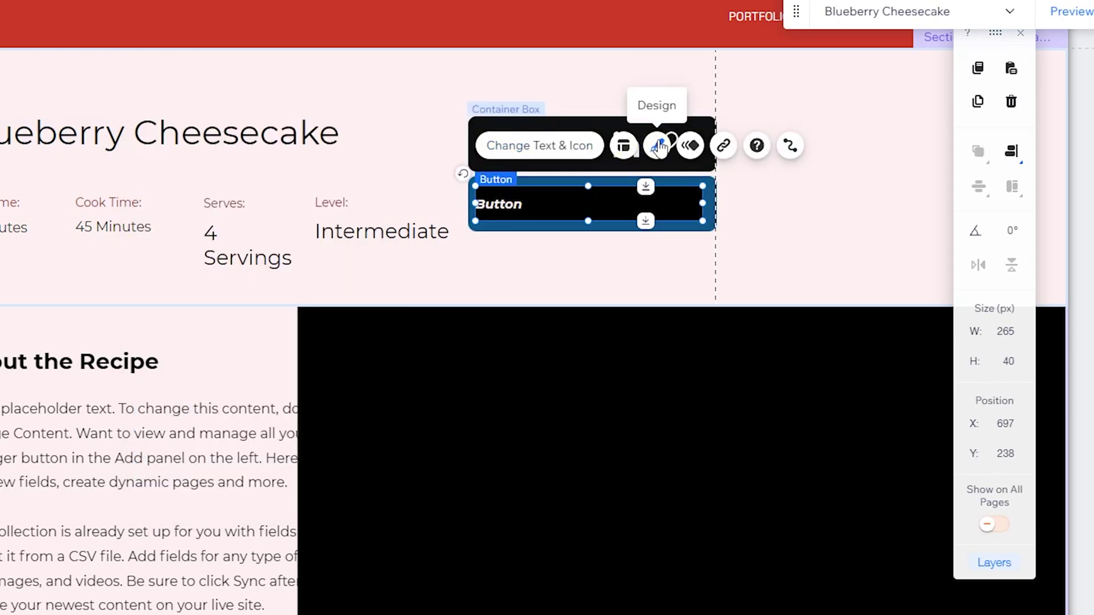
click(658, 146)
click(843, 550)
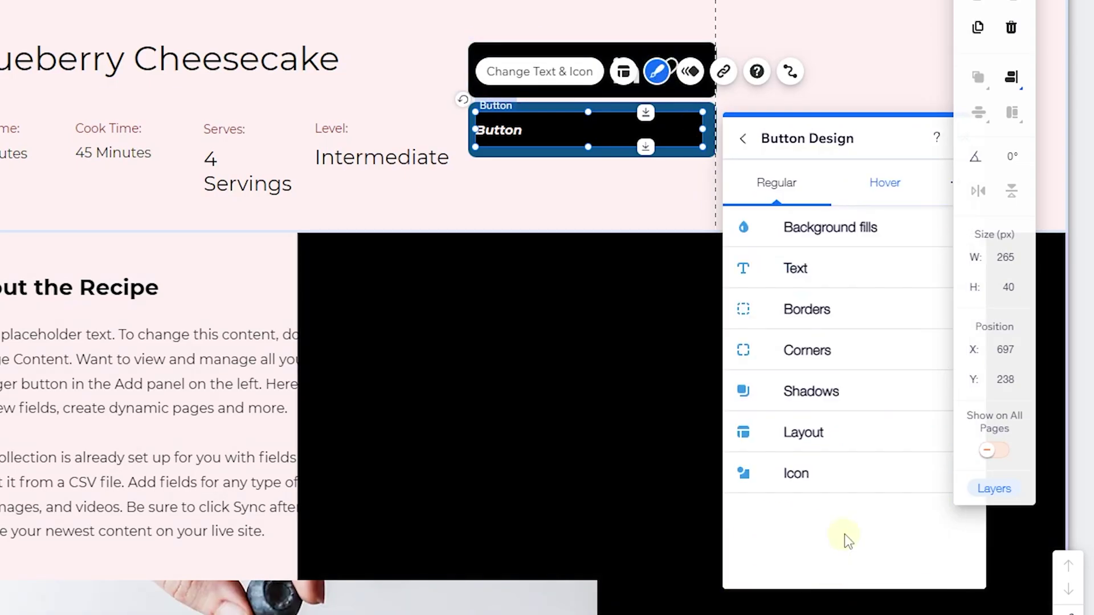
click(838, 228)
drag(850, 139, 275, 54)
click(223, 241)
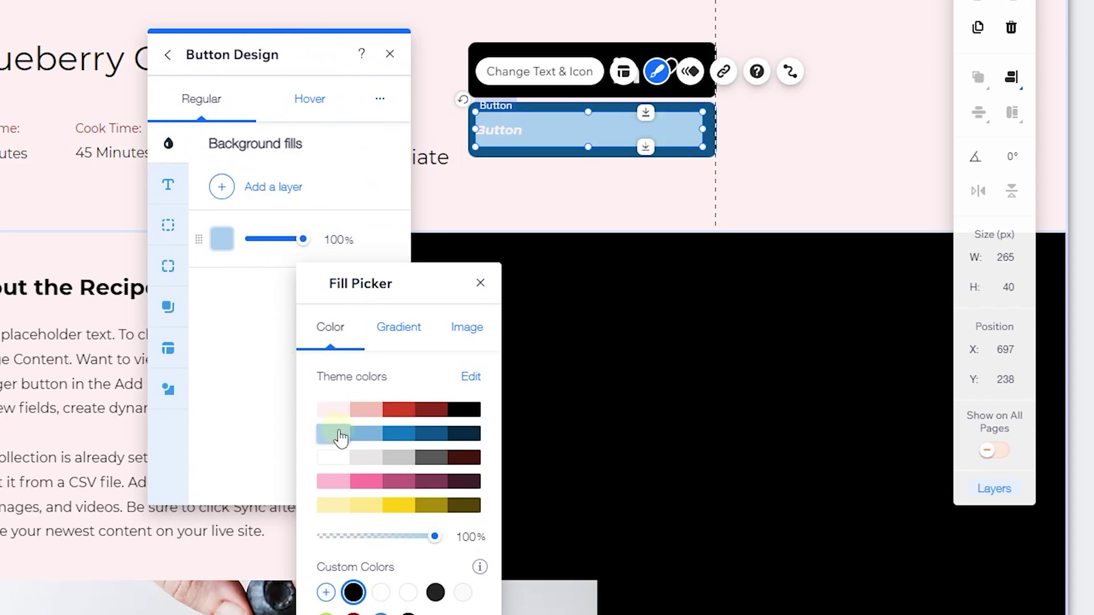
click(334, 457)
Set the button's text colour to the black swatch and preview the Hover tab
click(235, 398)
click(168, 184)
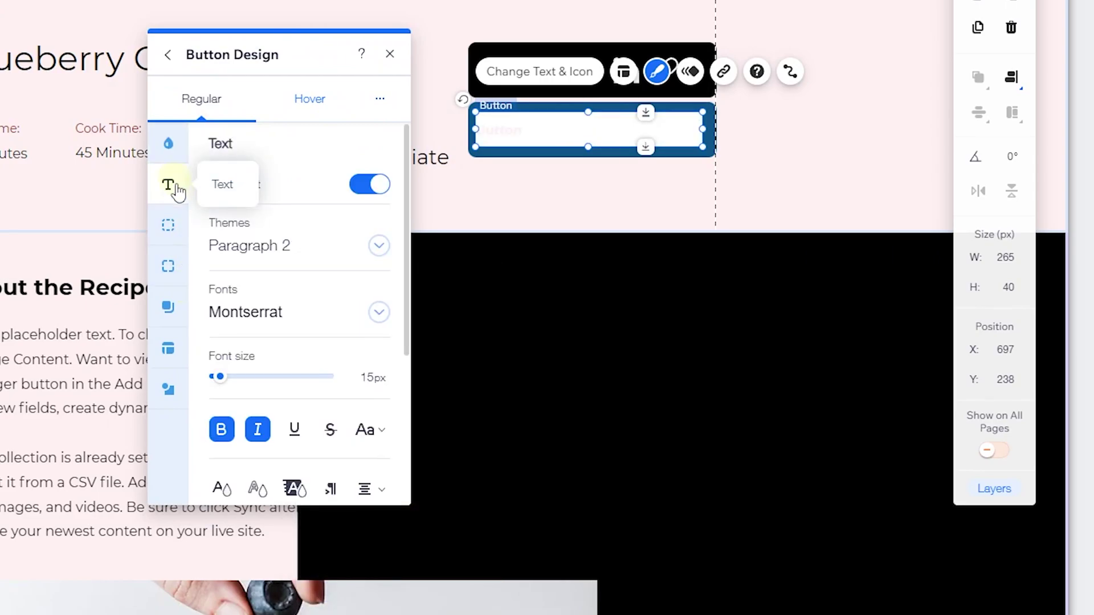
scroll(326, 397, down, 2)
click(221, 403)
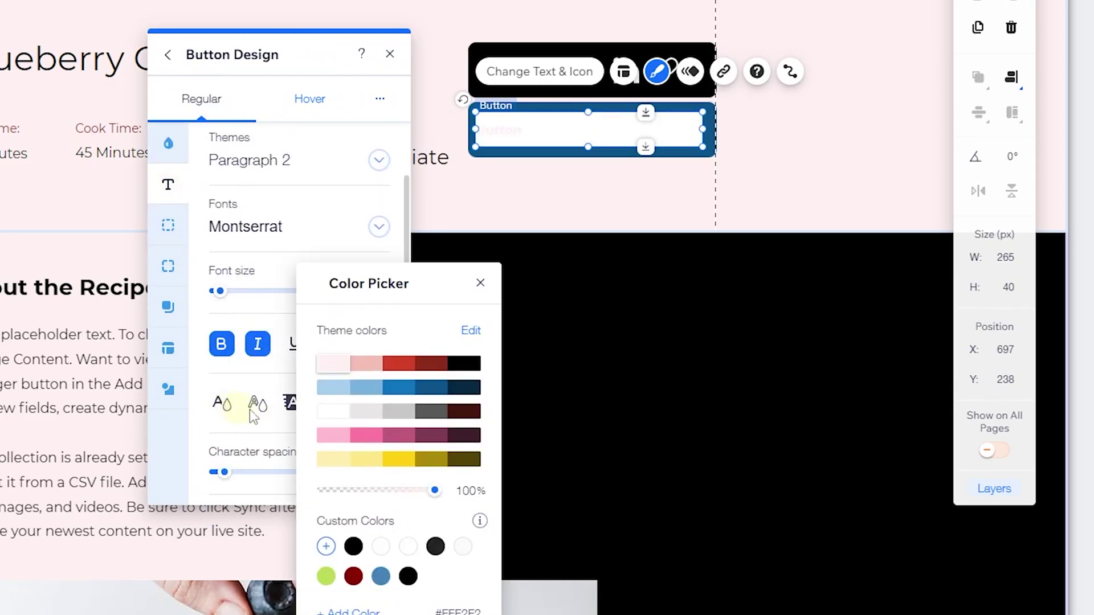
click(469, 400)
click(224, 381)
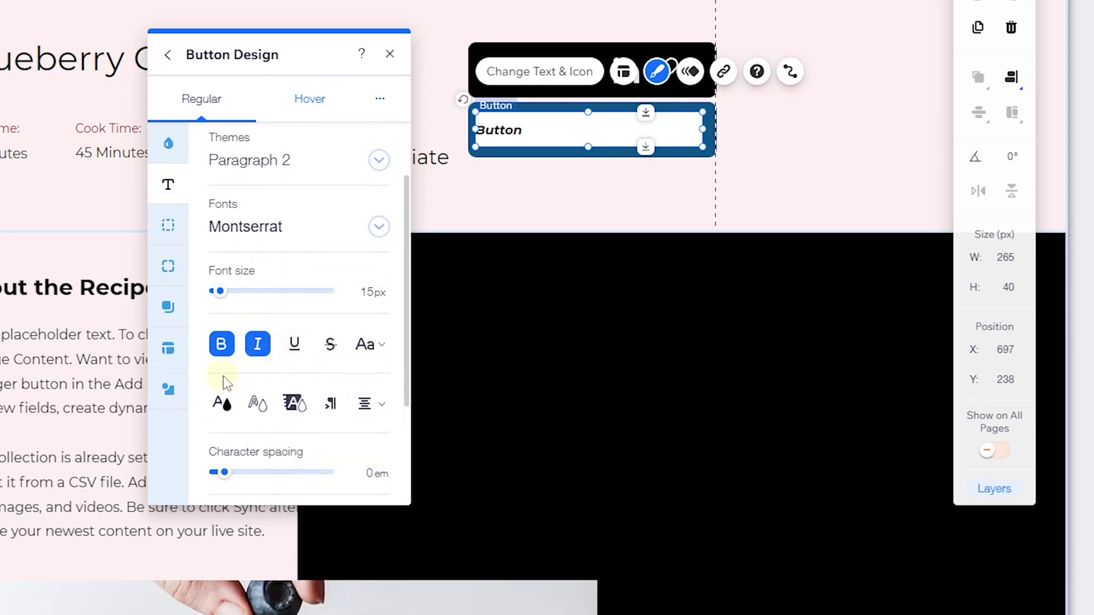
click(308, 103)
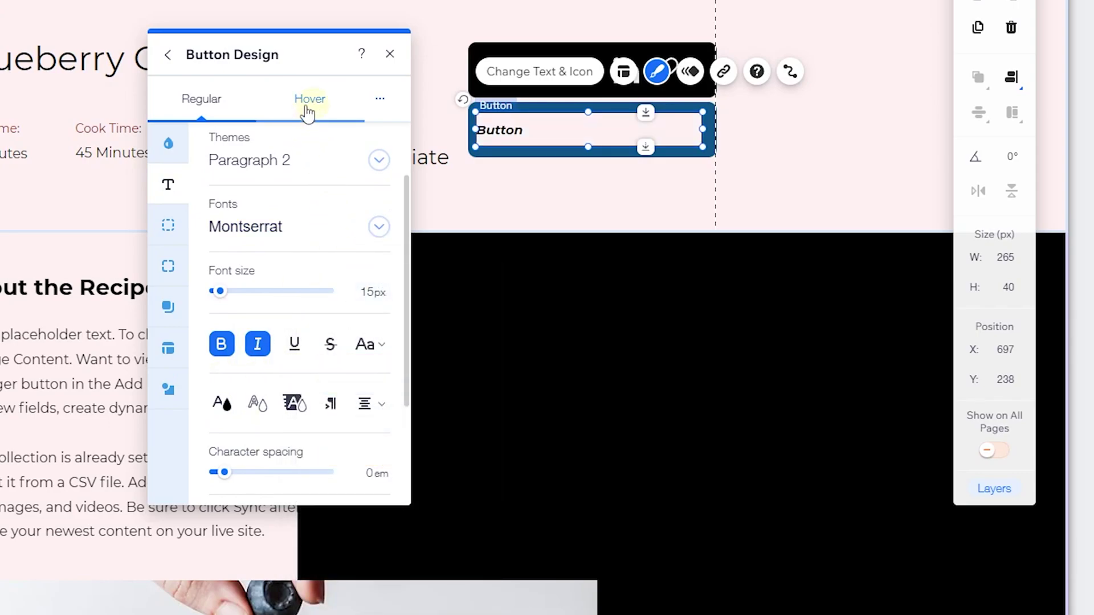
click(196, 98)
Unlink the button padding, set left padding to 10px, and close Button Design
click(258, 101)
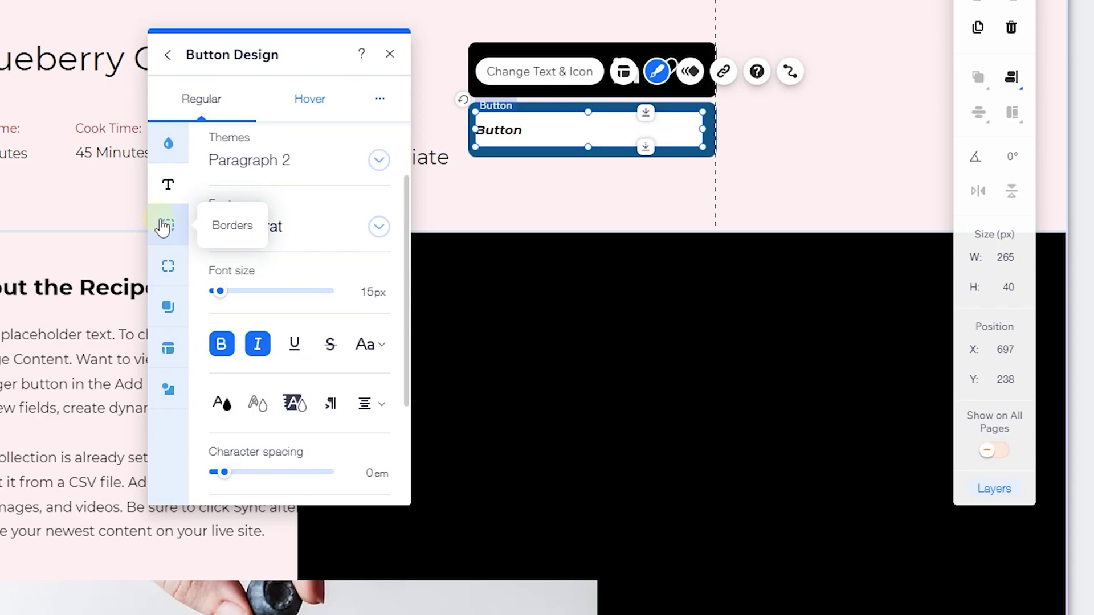
click(171, 351)
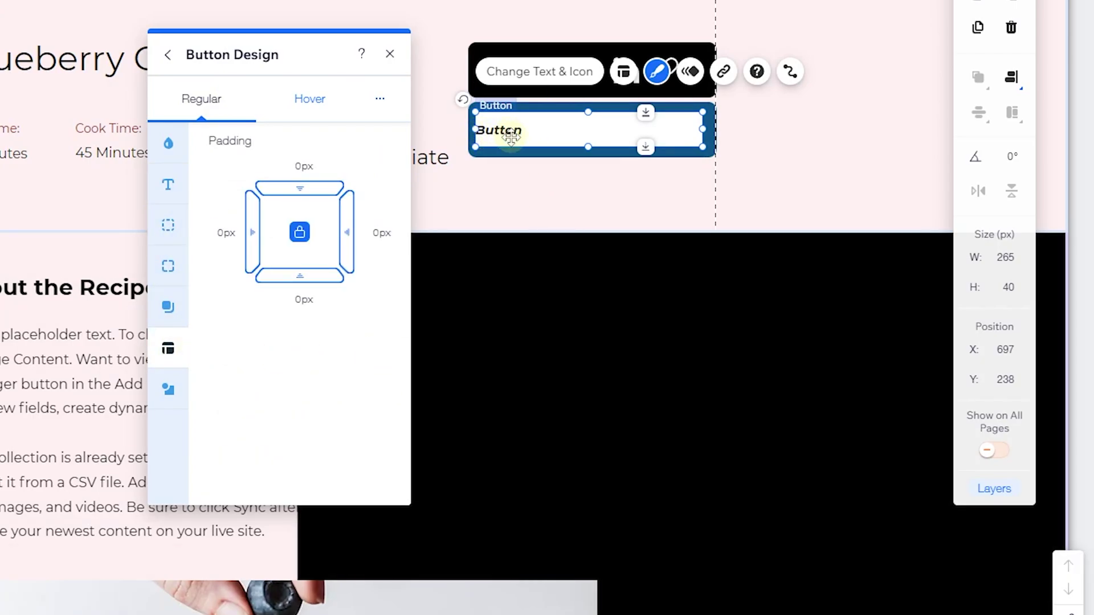
click(300, 232)
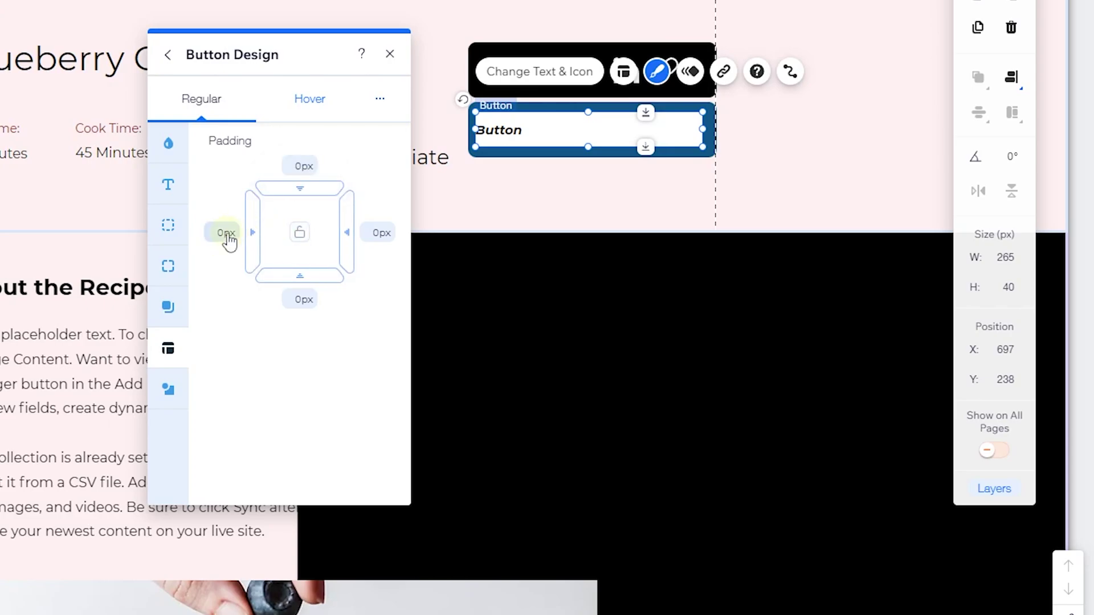
click(225, 233)
text(10)
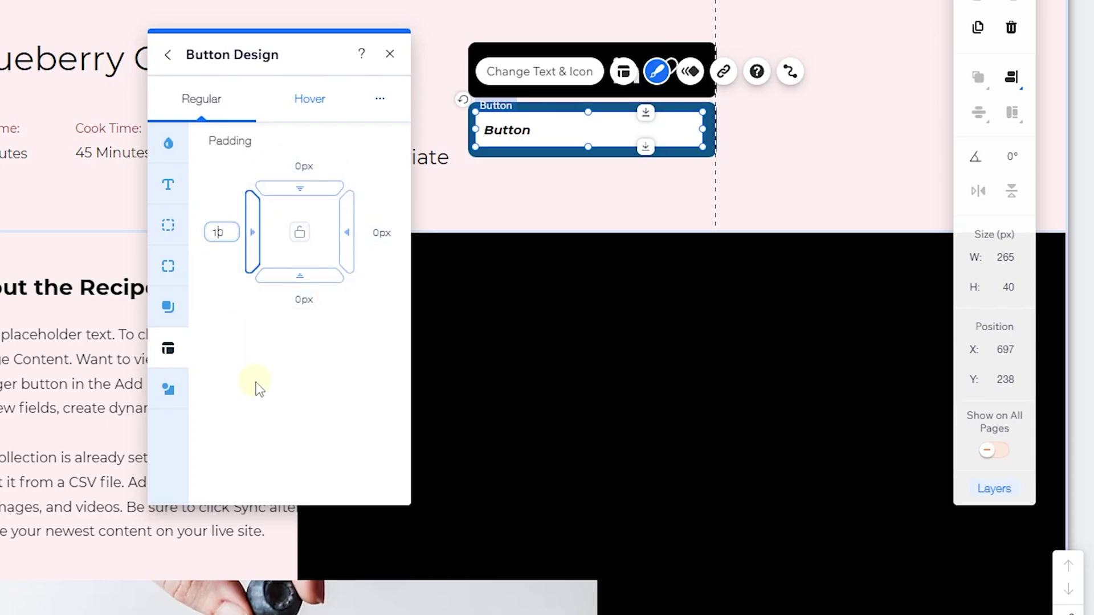
click(258, 389)
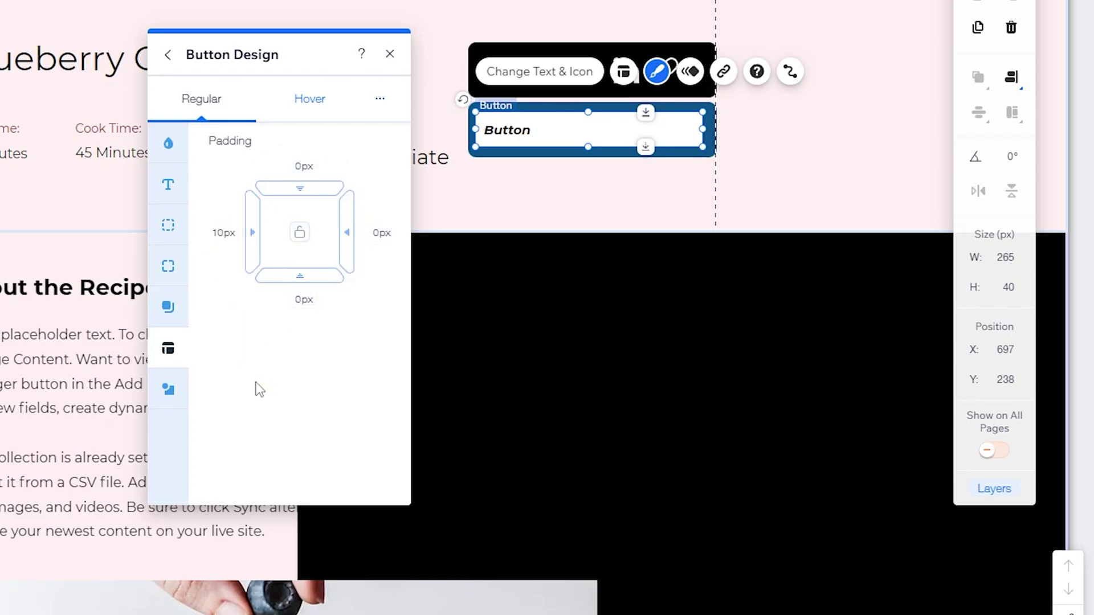
click(391, 54)
click(807, 167)
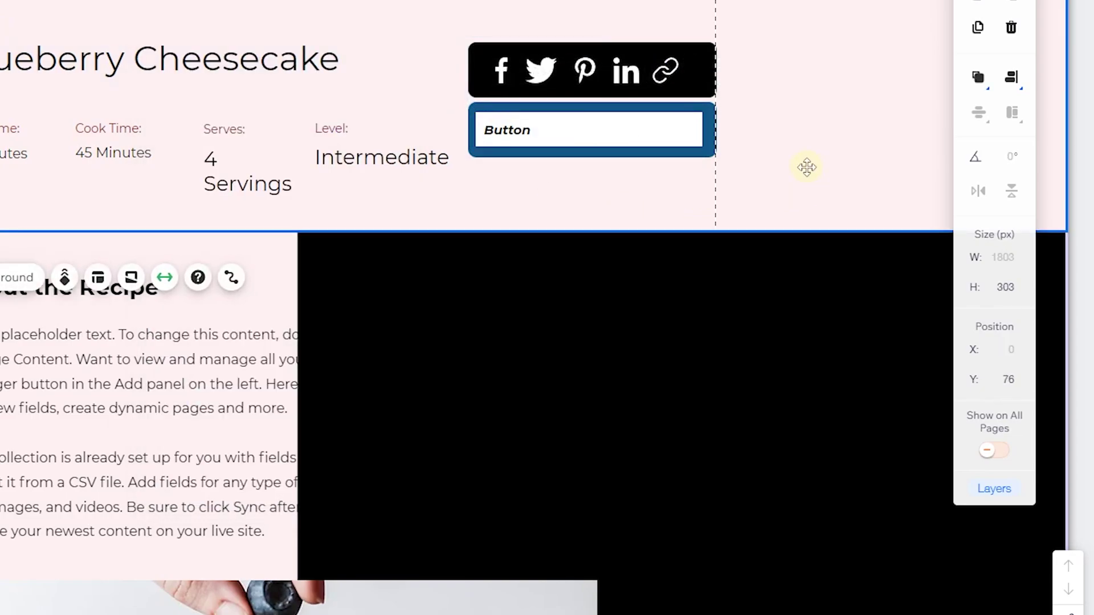
Select the button's container box and bring up the Dev Mode menu
click(709, 131)
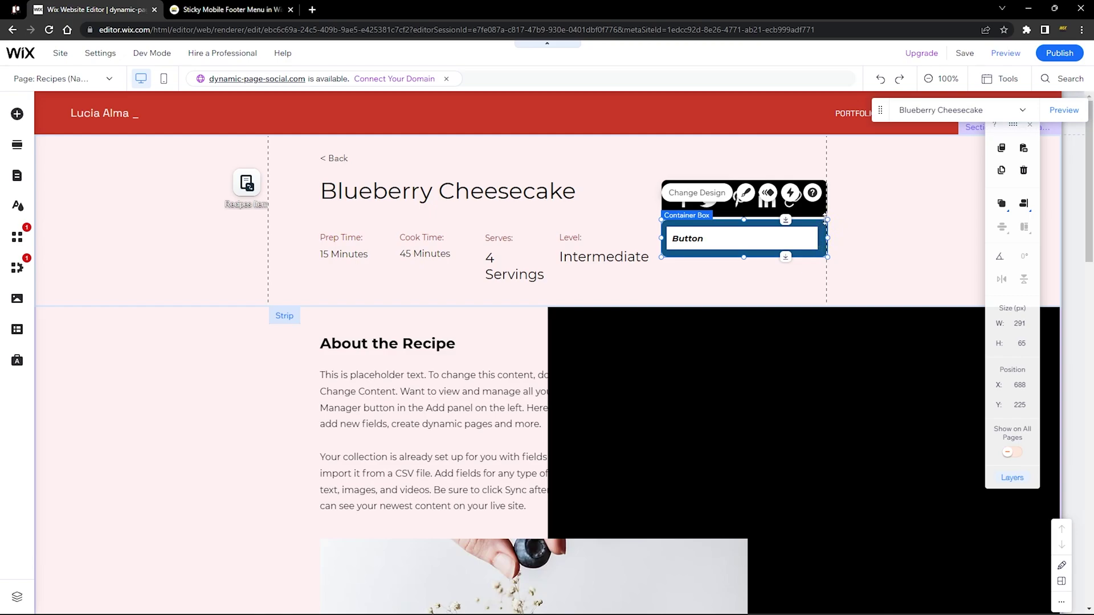
click(795, 206)
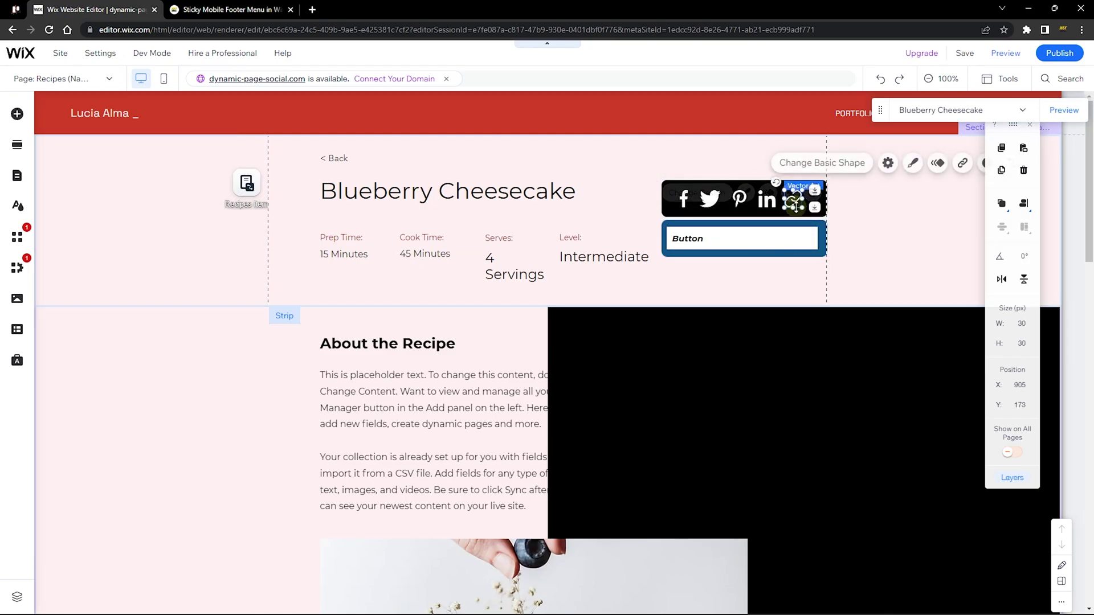
click(822, 241)
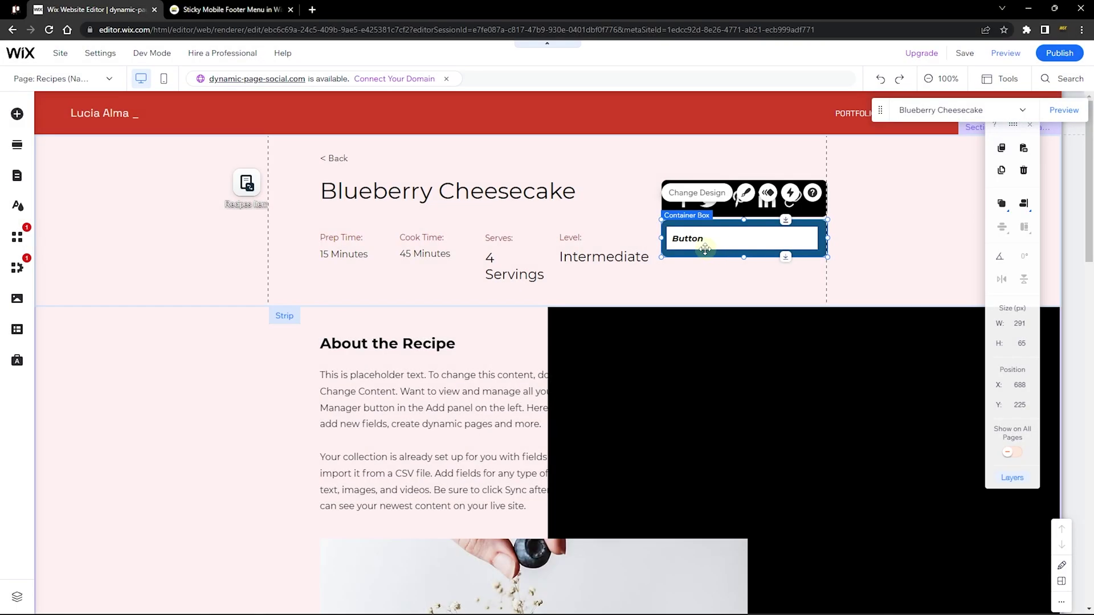
mouse_move(159, 47)
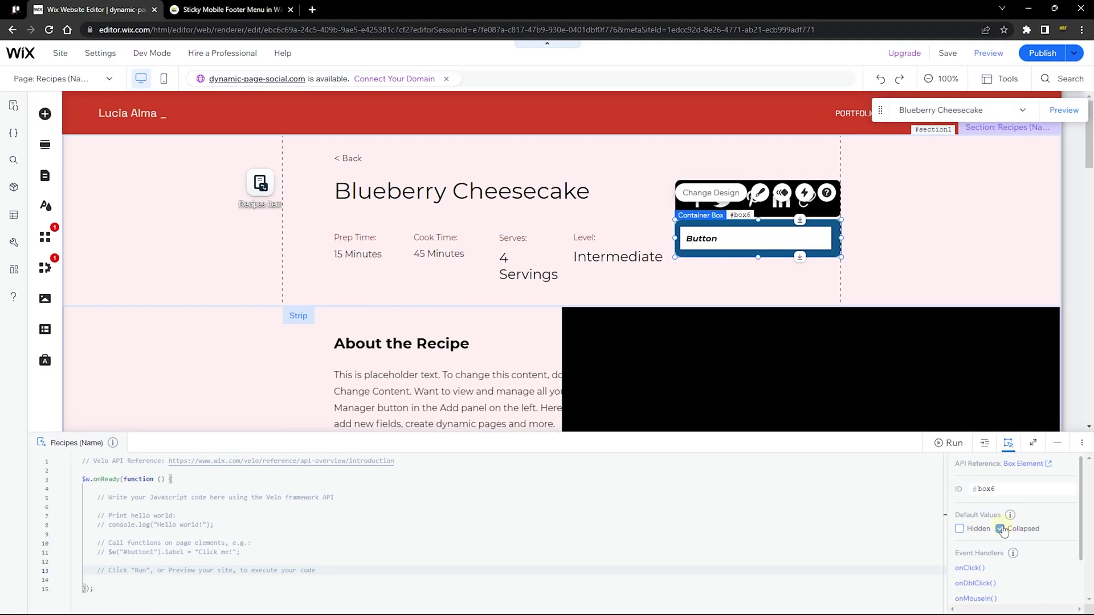
Give the Facebook share icon the ID facebookShare
click(698, 208)
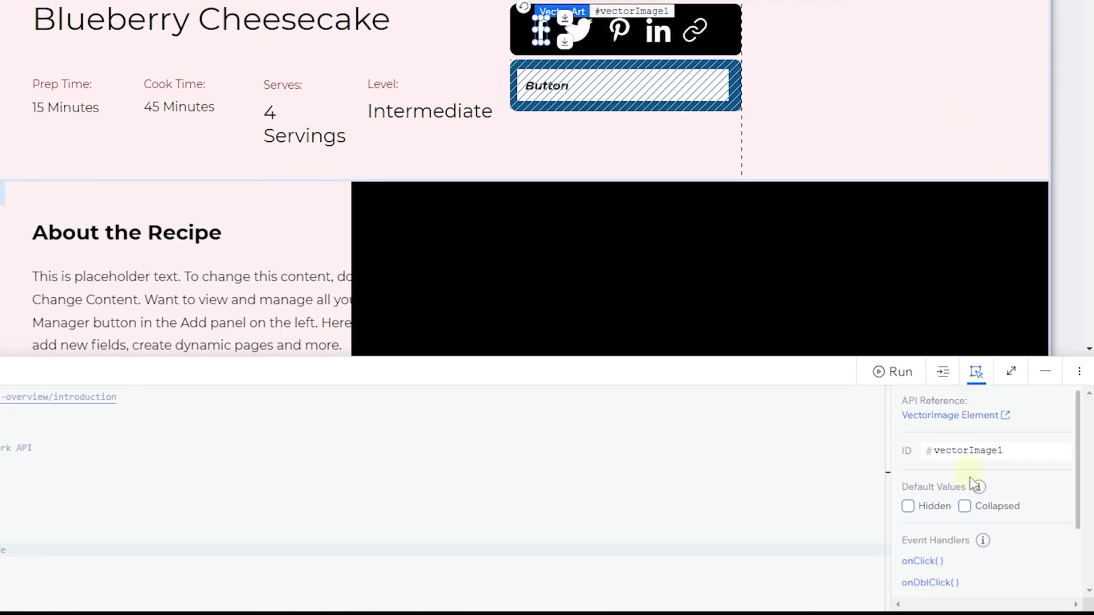
double_click(992, 452)
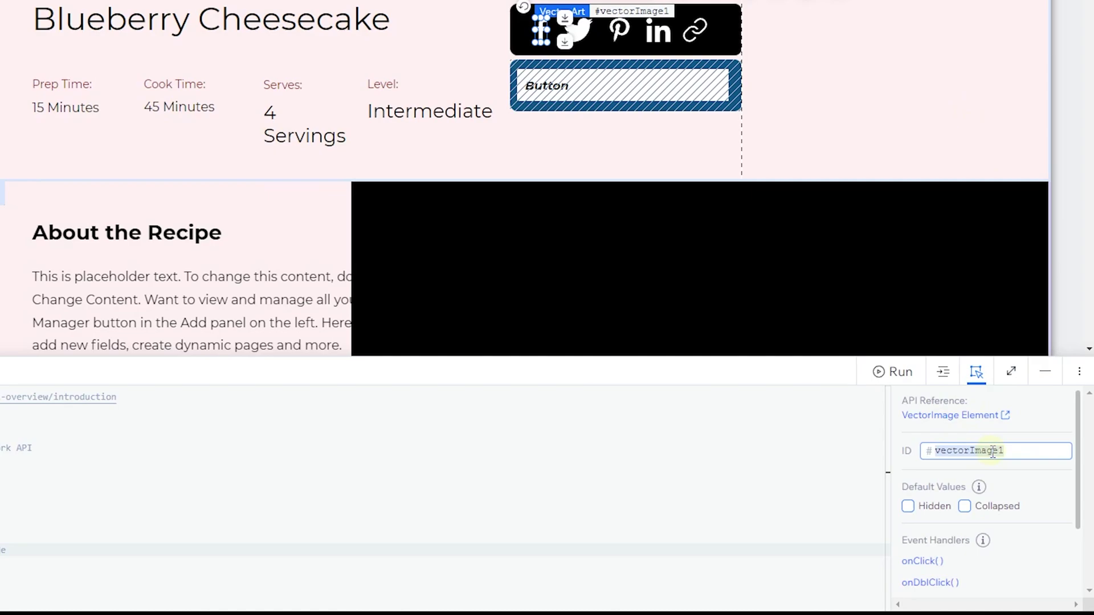
text(facebookShare)
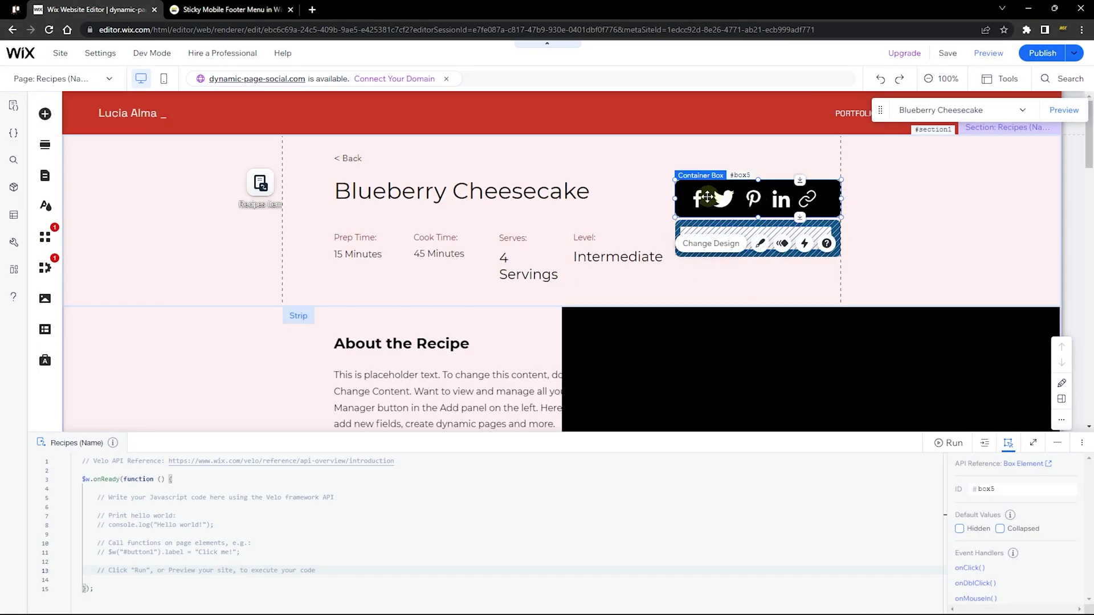
Check the IDs of the Facebook, Twitter, Pinterest, LinkedIn, copy-link icons and the button
click(697, 198)
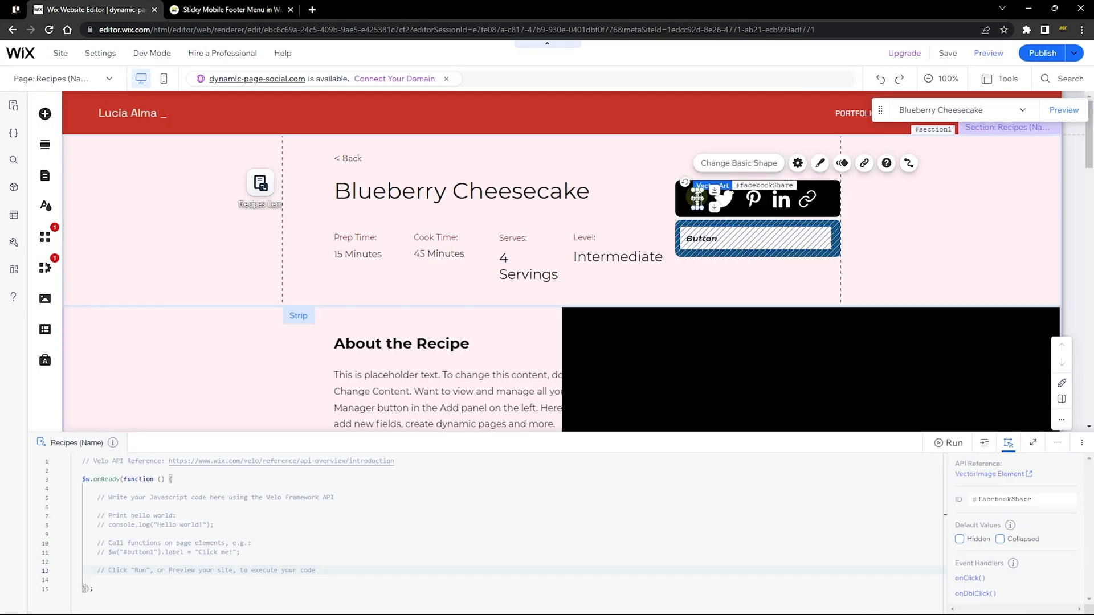
click(723, 198)
click(752, 199)
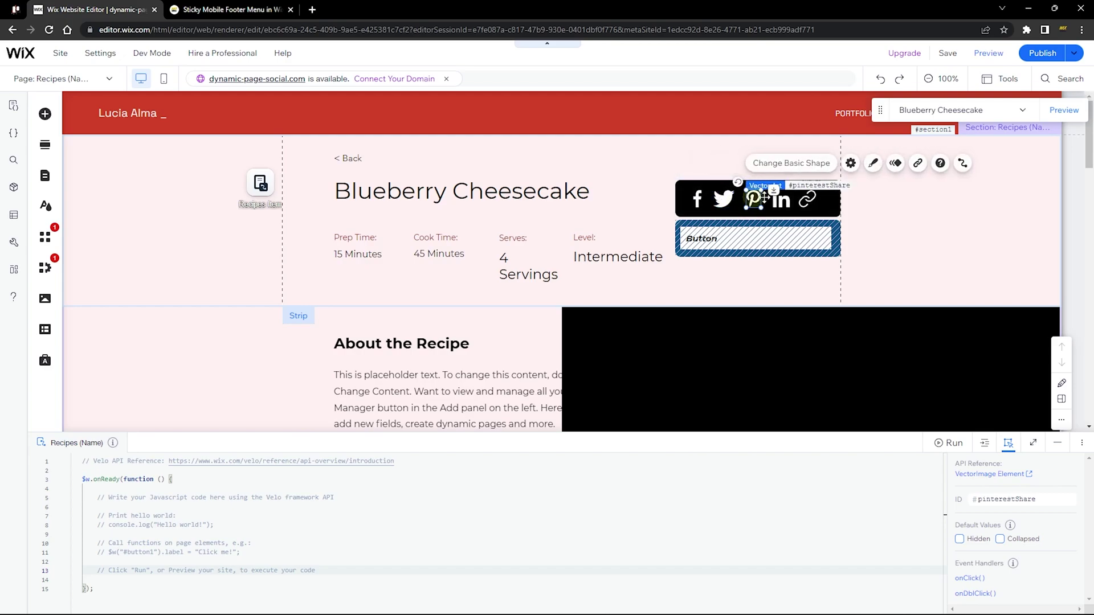
click(781, 199)
click(808, 201)
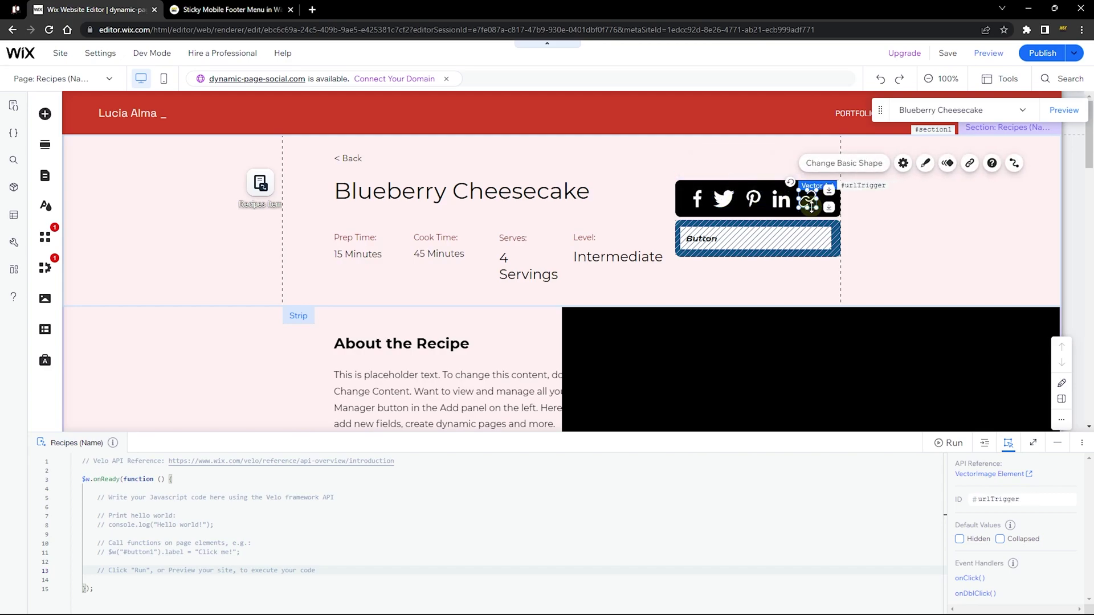
click(760, 231)
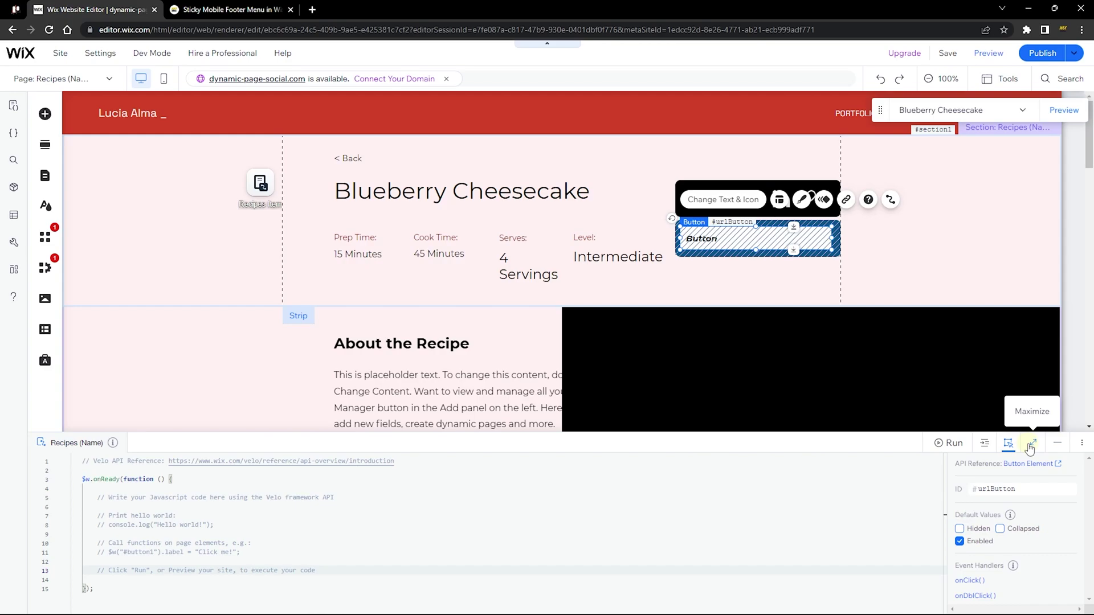
In the maximized code panel, replace line 1 with import wixLocation from 'wix-location'
click(1031, 444)
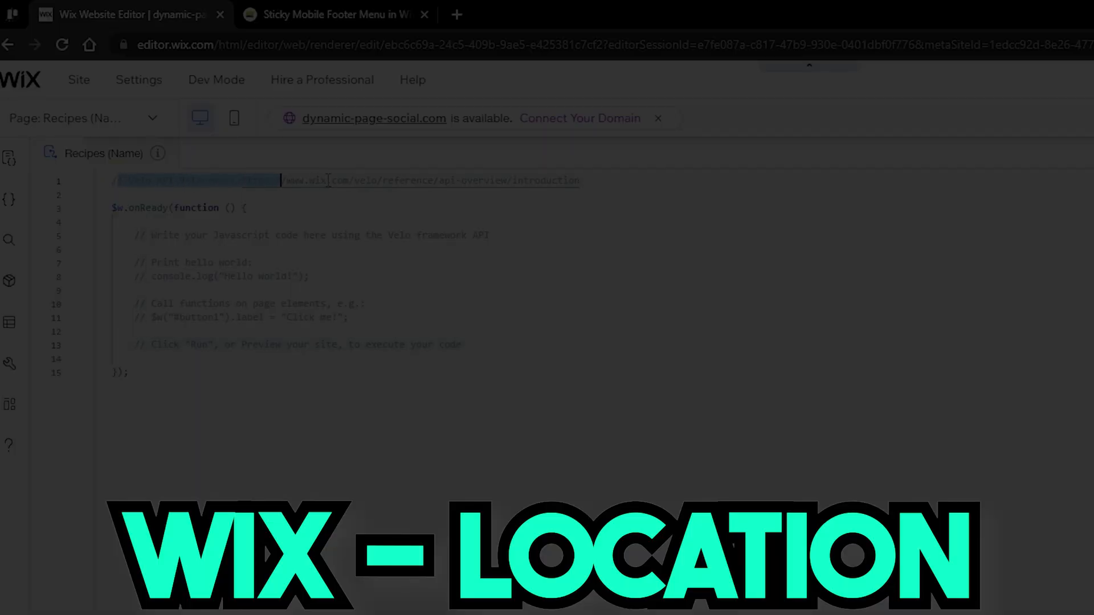
drag(329, 181, 653, 183)
key(BackSpace)
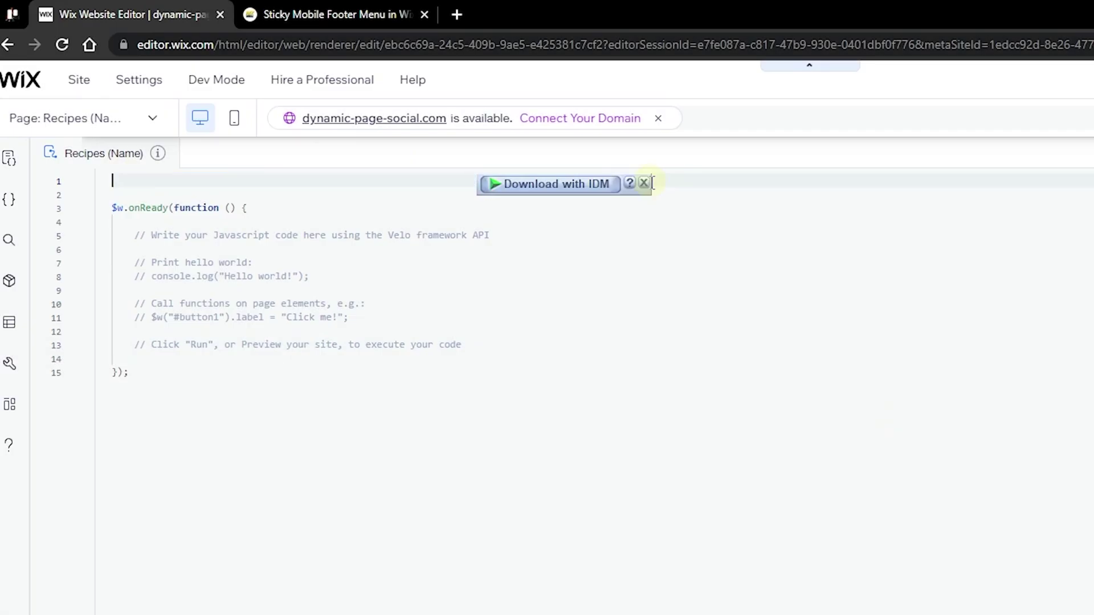
text(import)
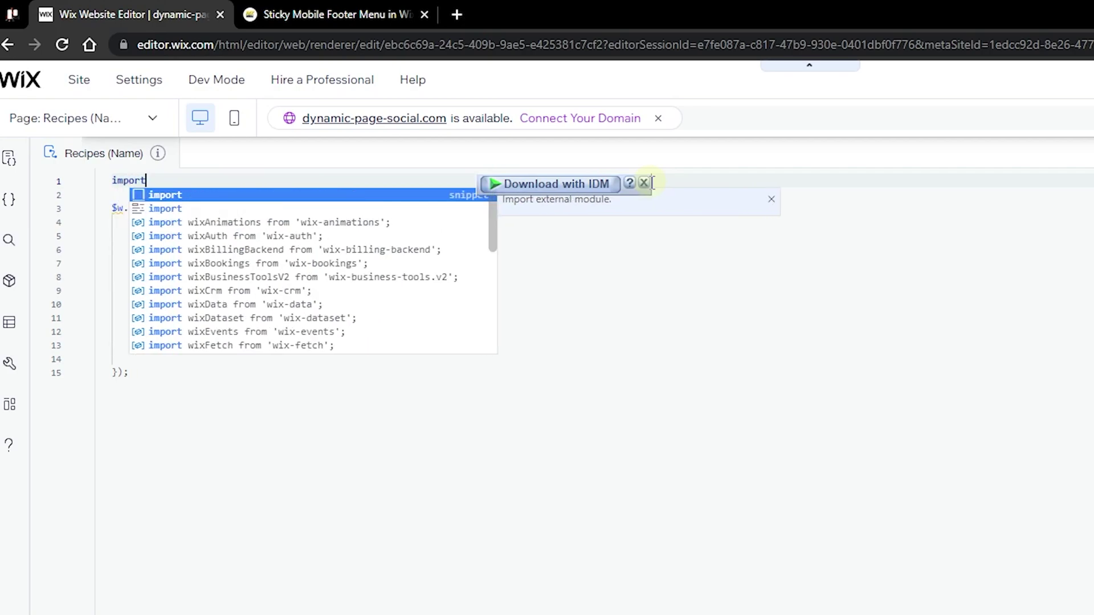
text( wixLo)
key(Return)
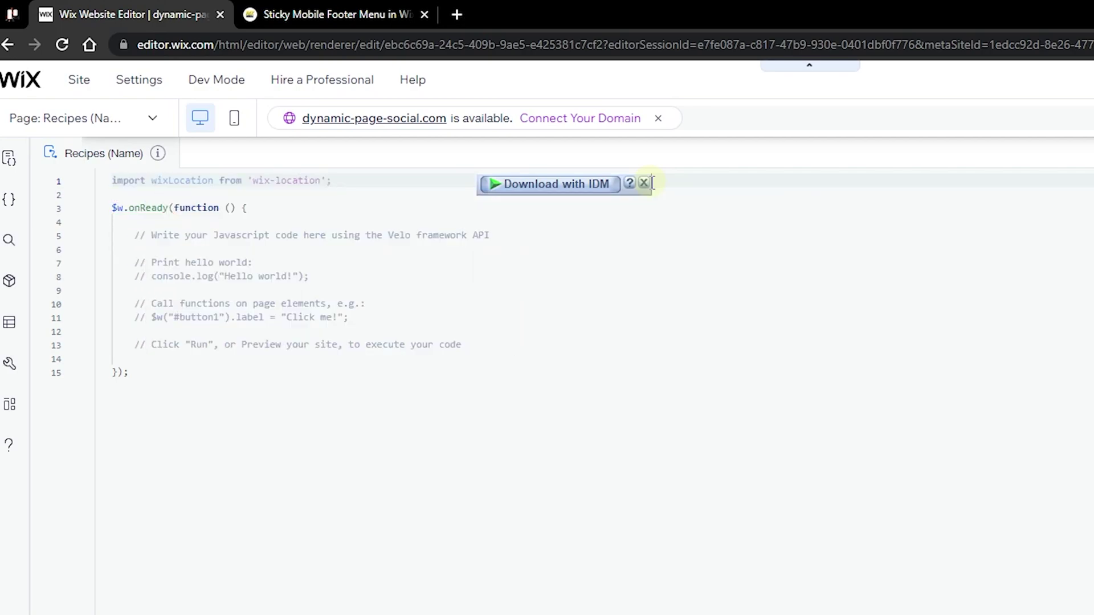
click(643, 183)
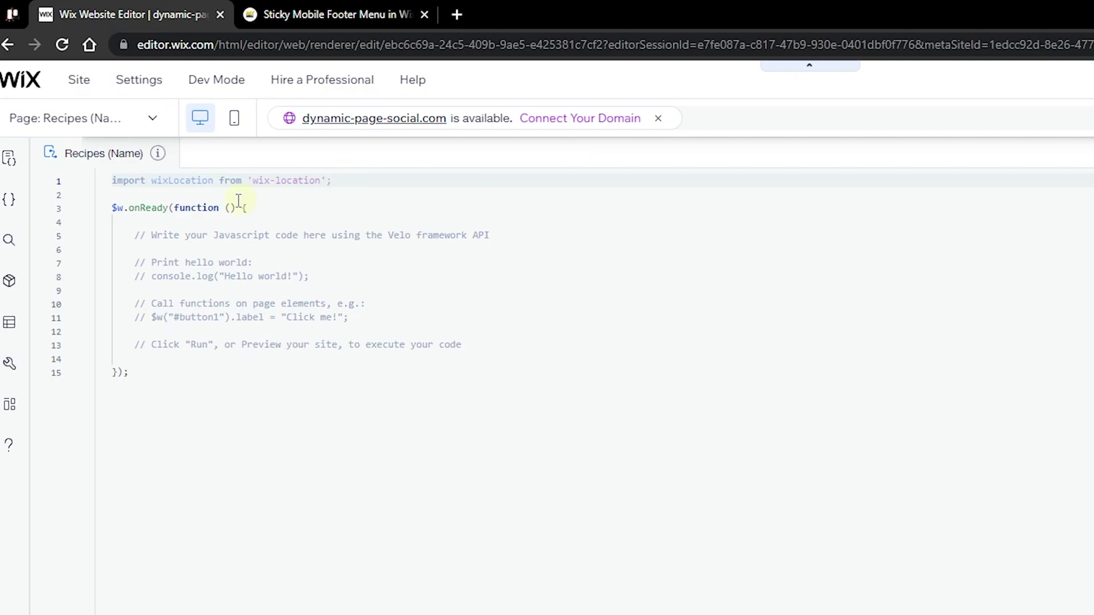
Delete the placeholder comments inside onReady and restore the code panel size
drag(135, 234, 473, 342)
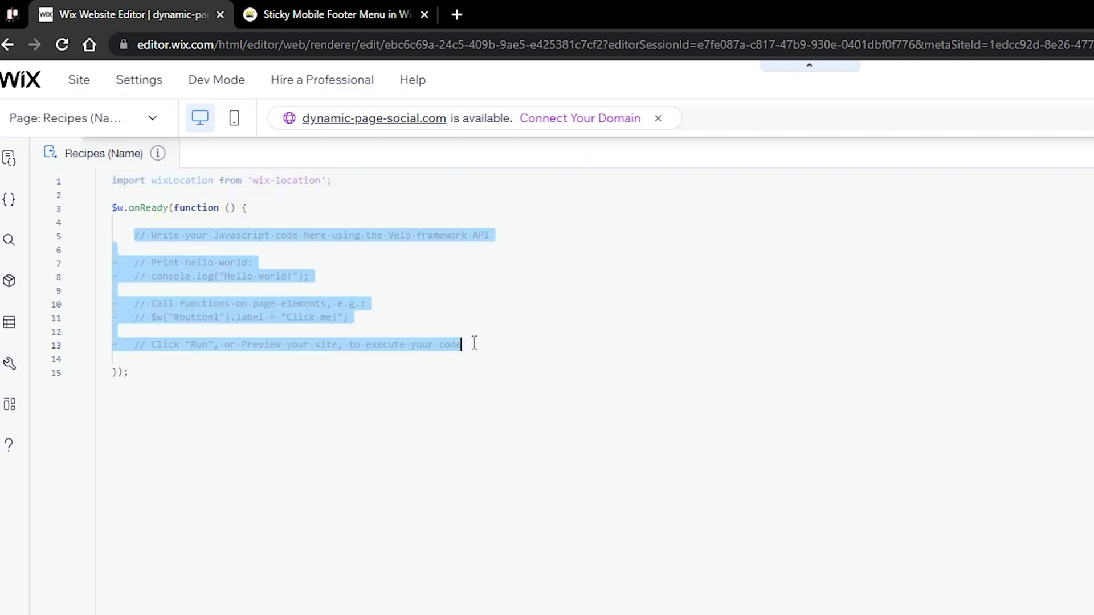
key(Delete)
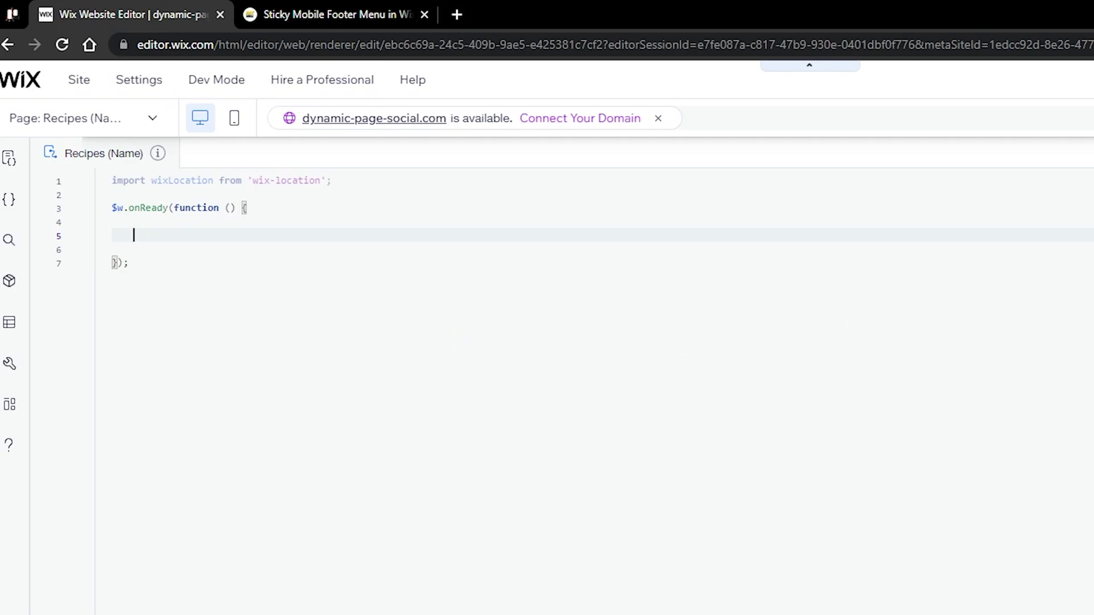
click(1031, 100)
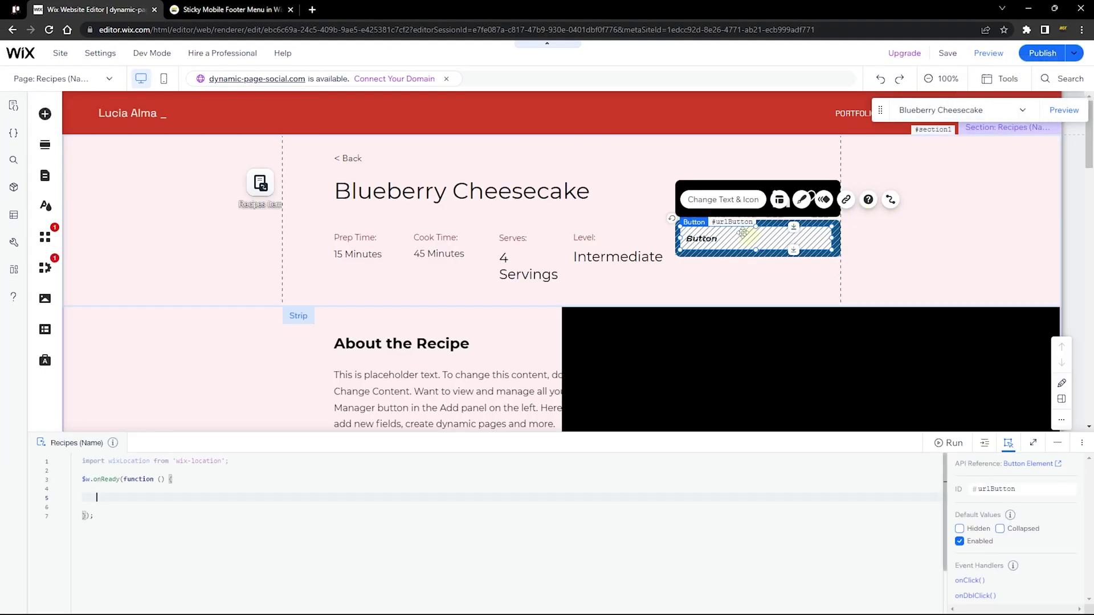
Select the Facebook icon's facebookShare ID and begin a $w selector inside the empty onReady
click(721, 190)
click(698, 198)
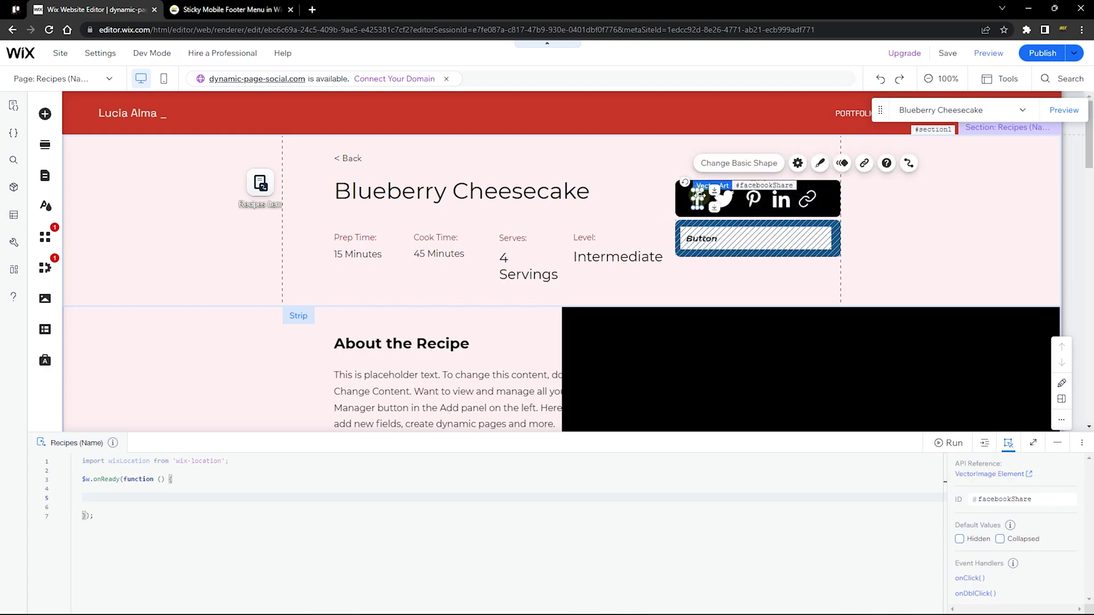
click(1033, 443)
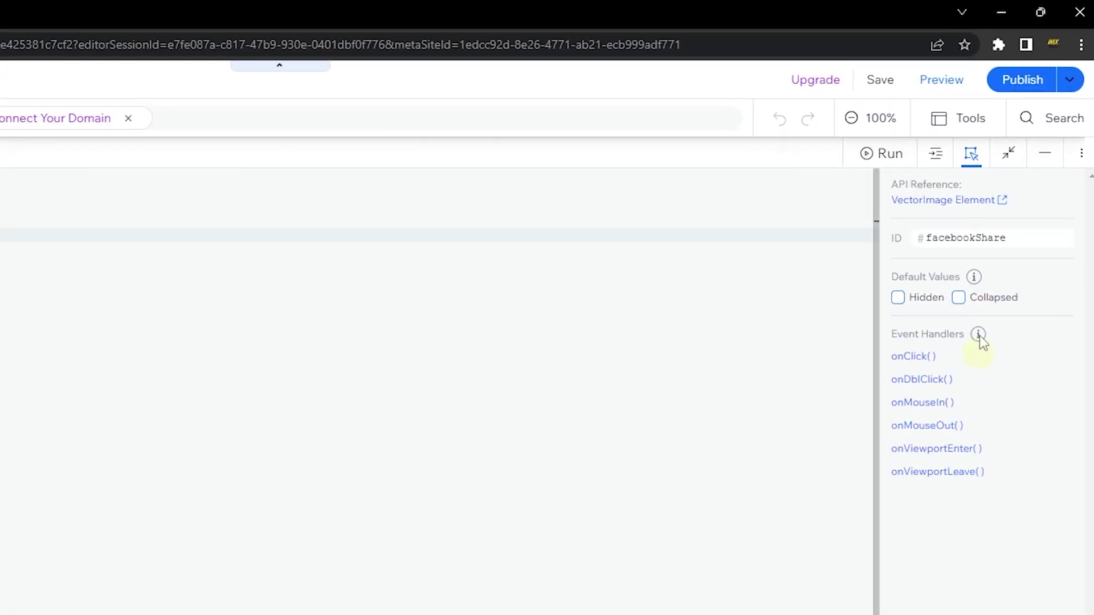
click(978, 239)
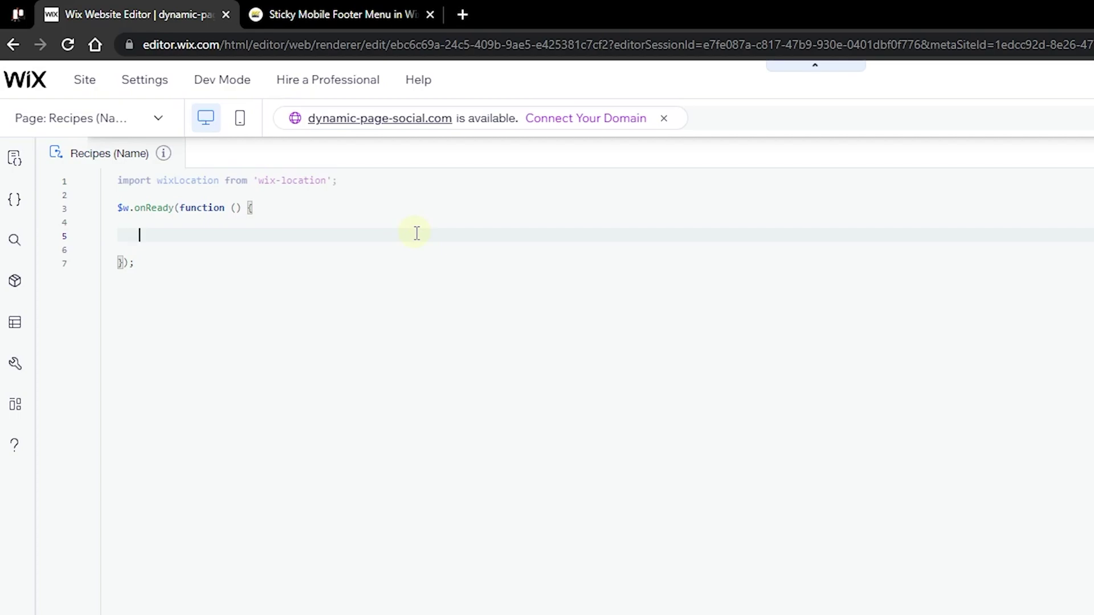
text($2)
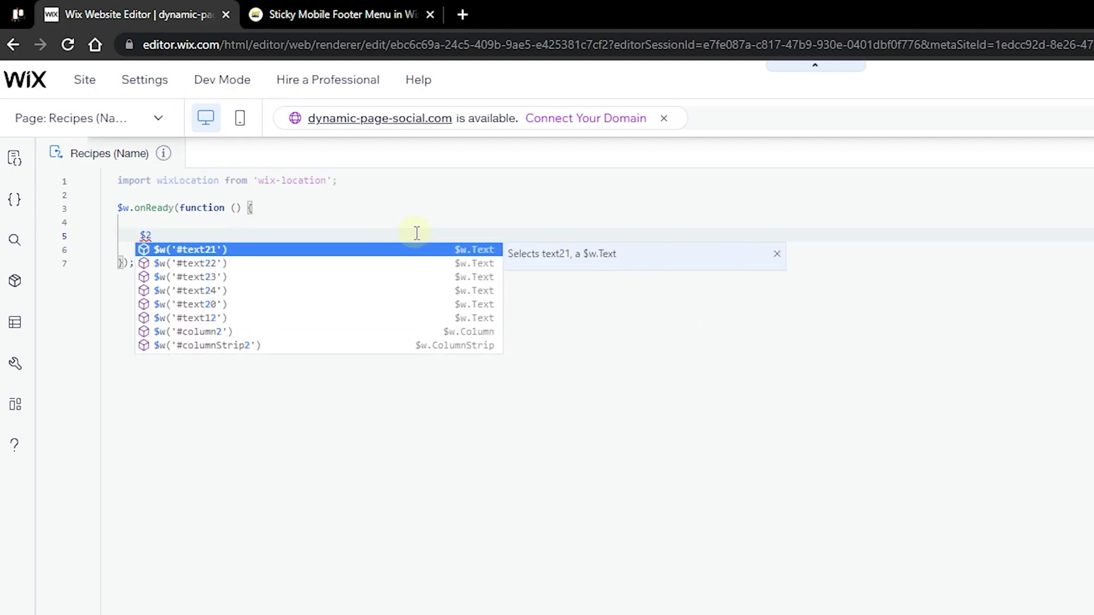